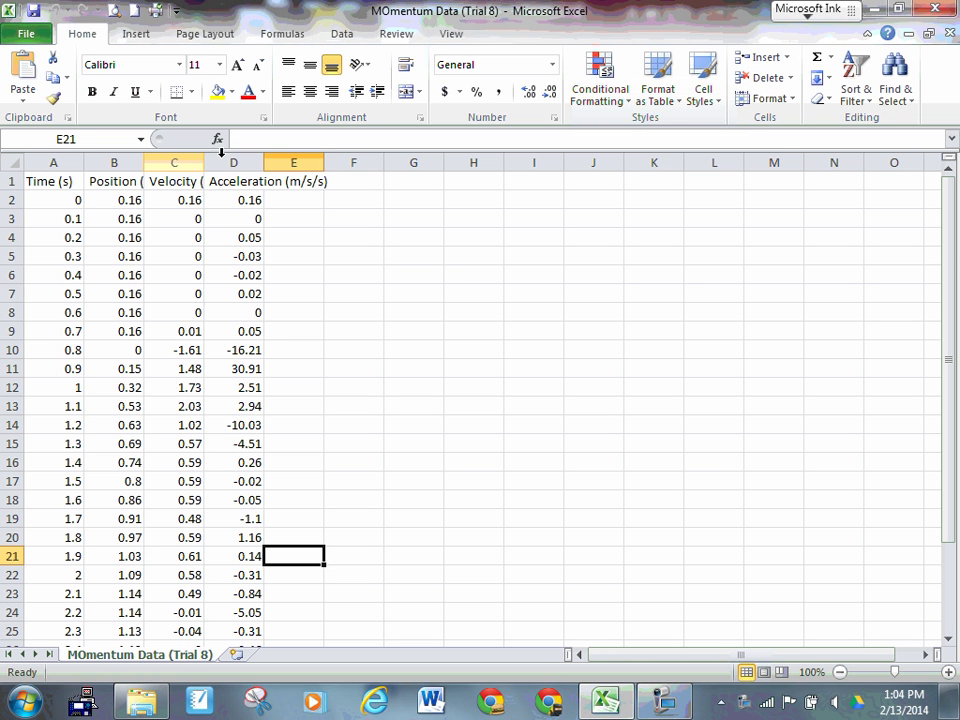
Clear all data from the Velocity and Acceleration columns, C and D
left_click(225, 186)
left_click_drag(174, 160, 204, 161)
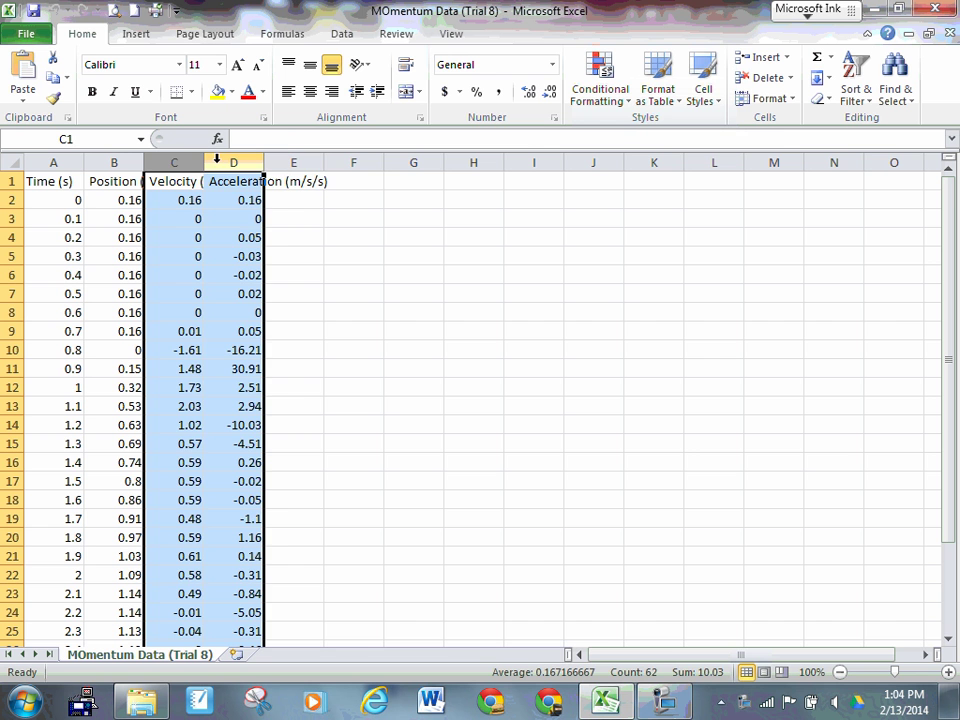
key("Delete")
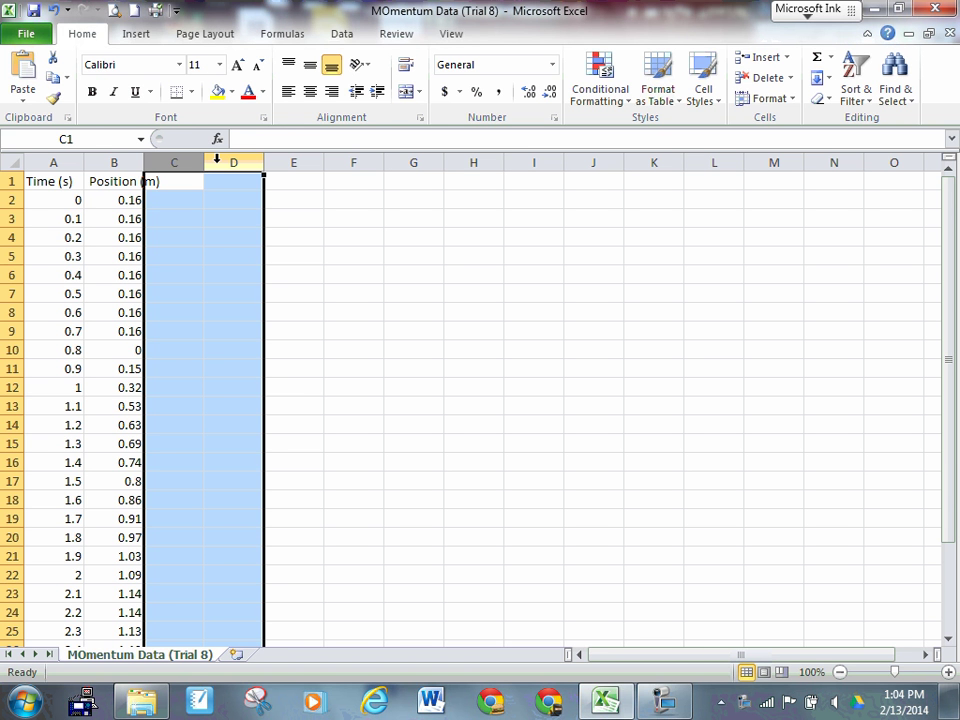
left_click(334, 308)
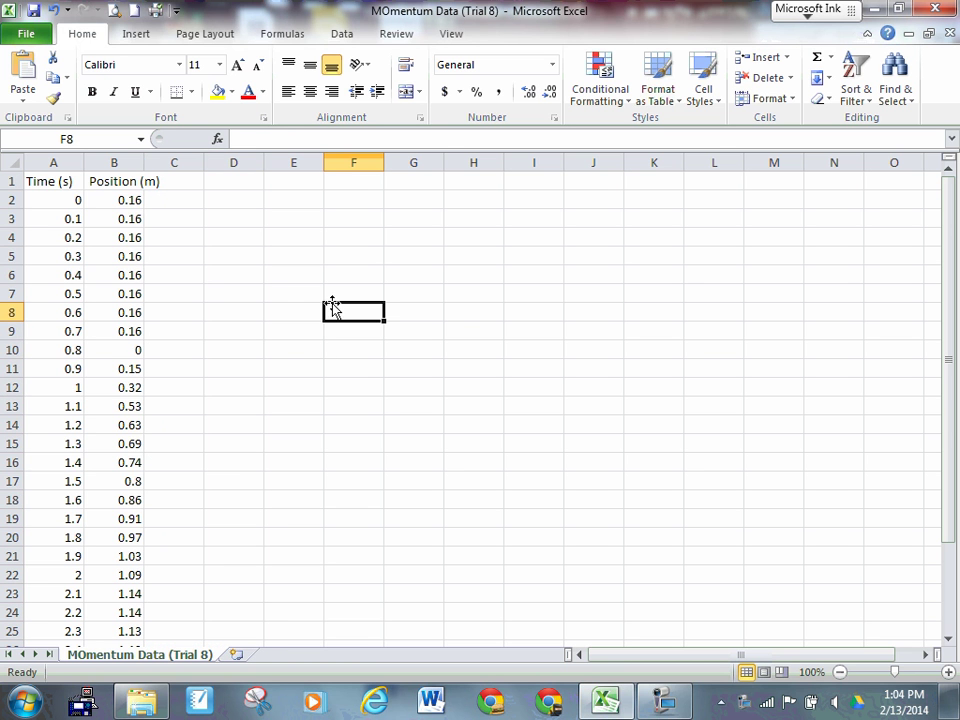
Insert a markers-only scatter chart of the position values in B2:B31
left_click_drag(137, 199, 111, 311)
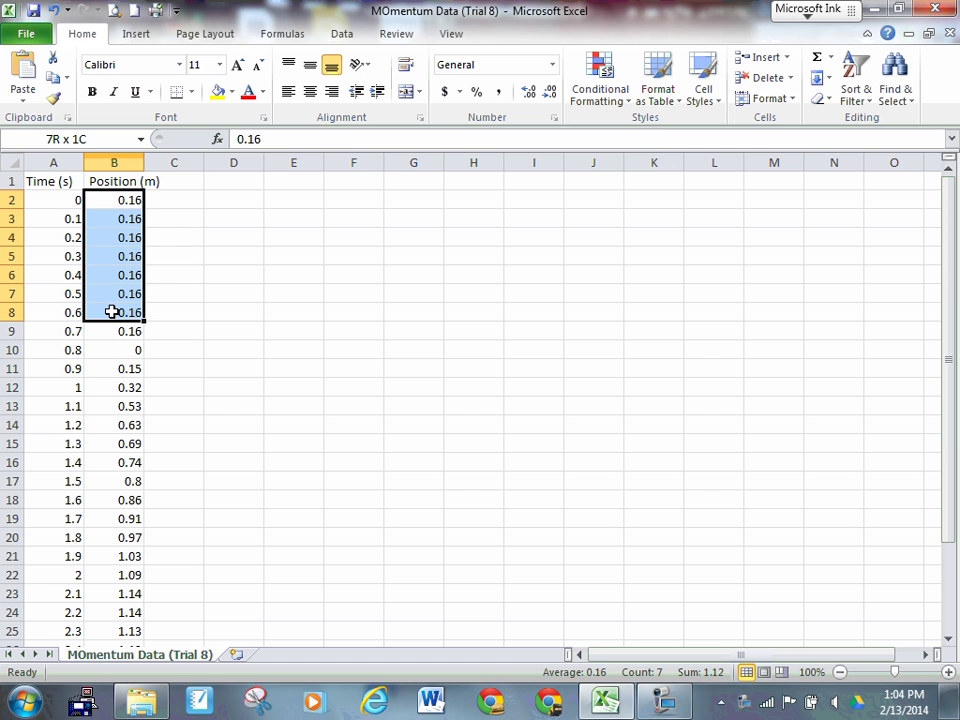
left_click_drag(111, 311, 118, 594)
left_click(134, 35)
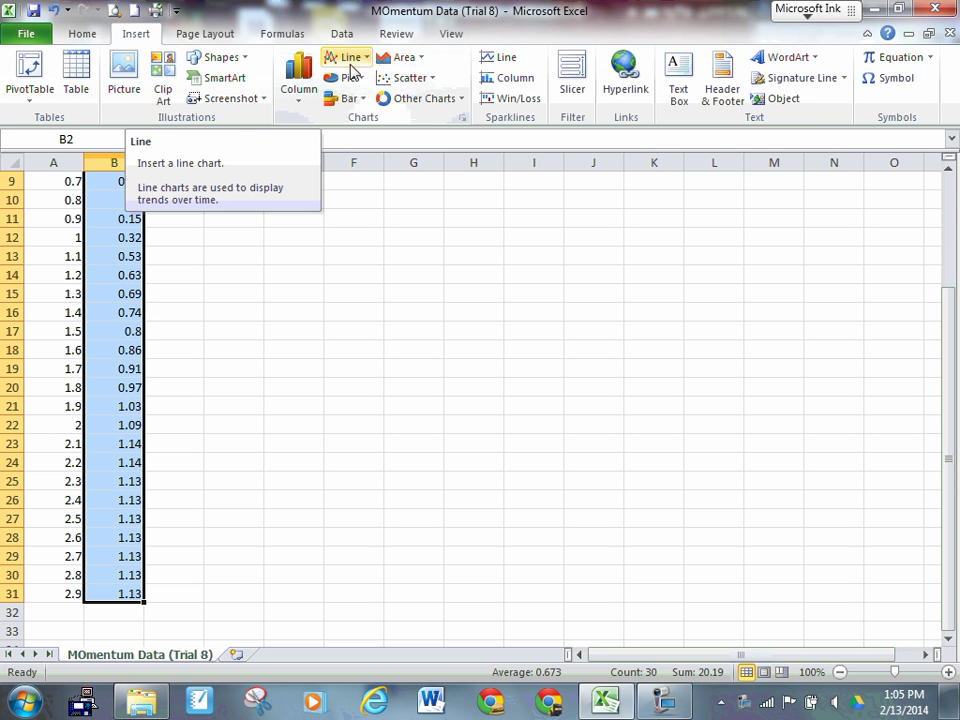
left_click(392, 86)
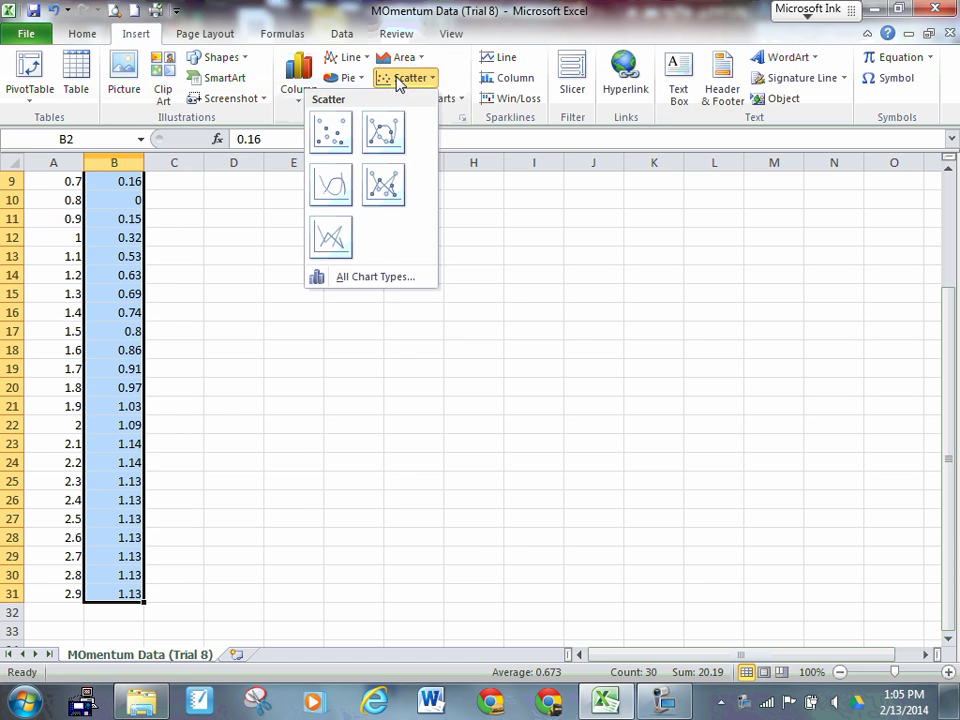
left_click(325, 131)
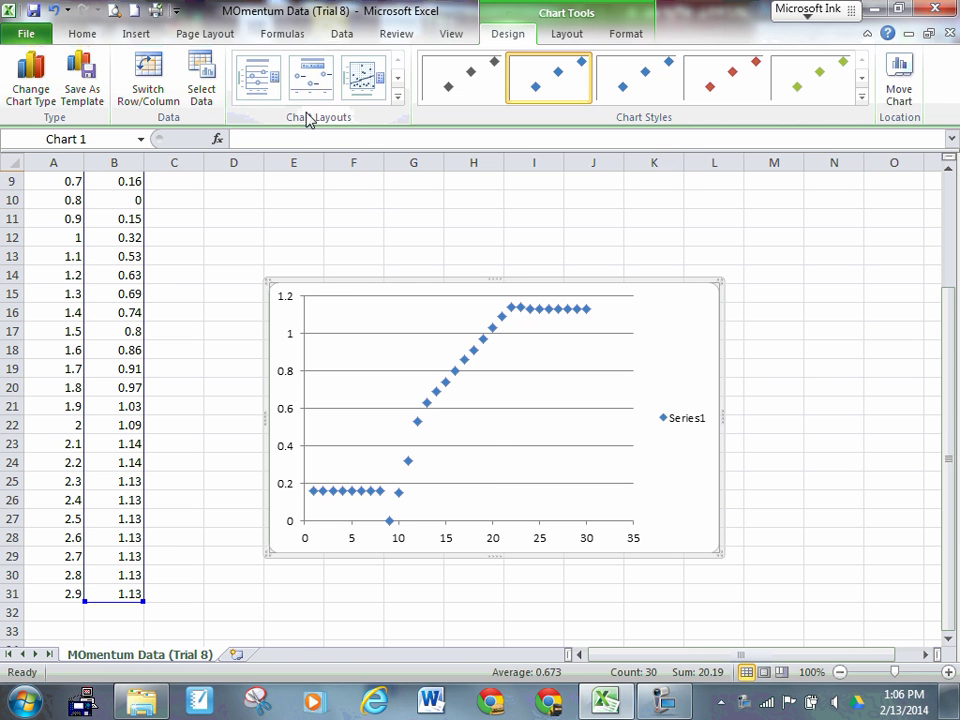
Edit the chart's data series to use the time values in A2:A31 as its X values
left_click(213, 88)
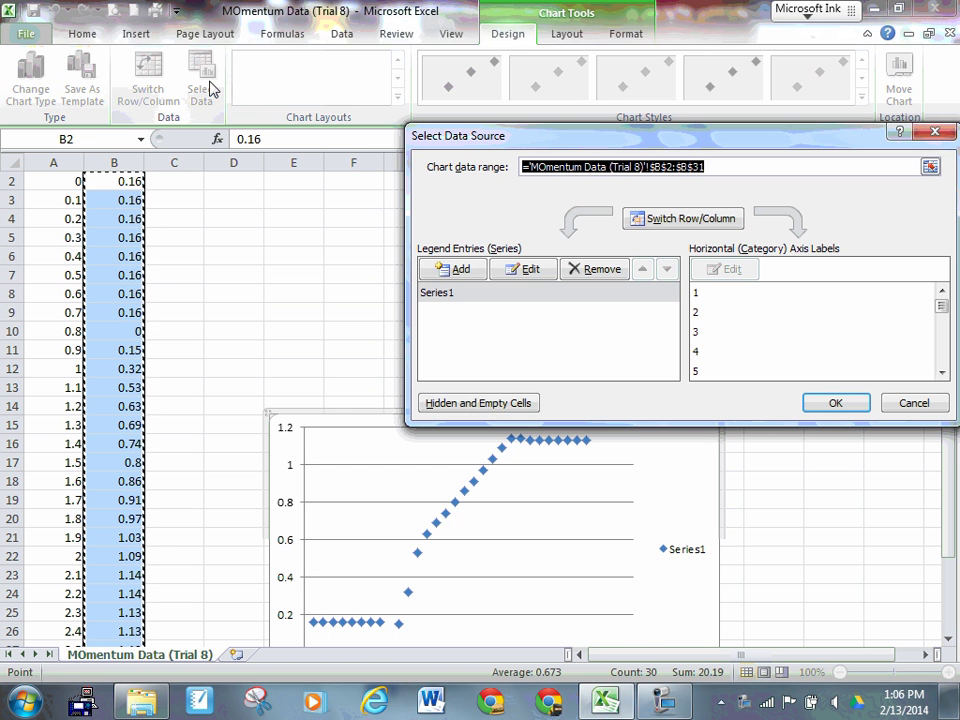
left_click(523, 271)
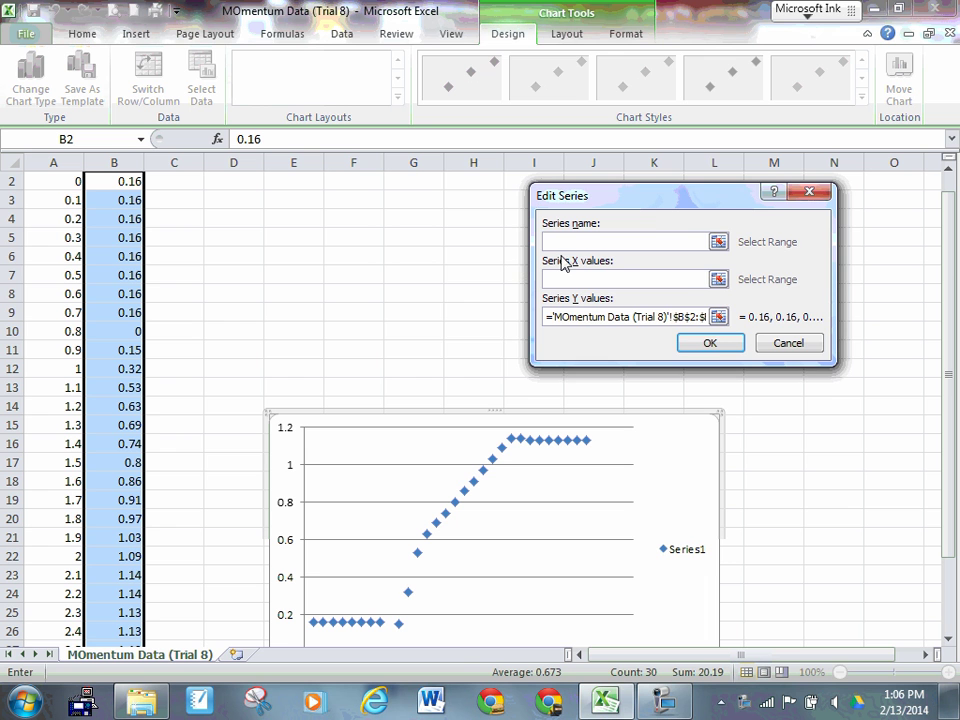
left_click_drag(643, 203, 557, 194)
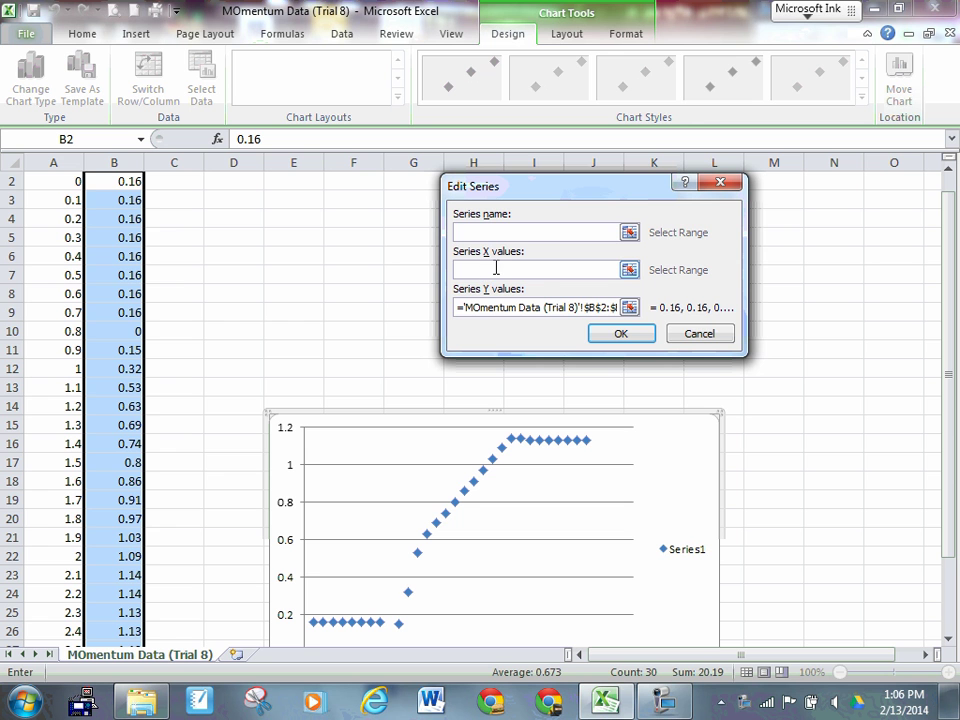
left_click(627, 270)
left_click_drag(58, 181, 73, 608)
left_click(724, 217)
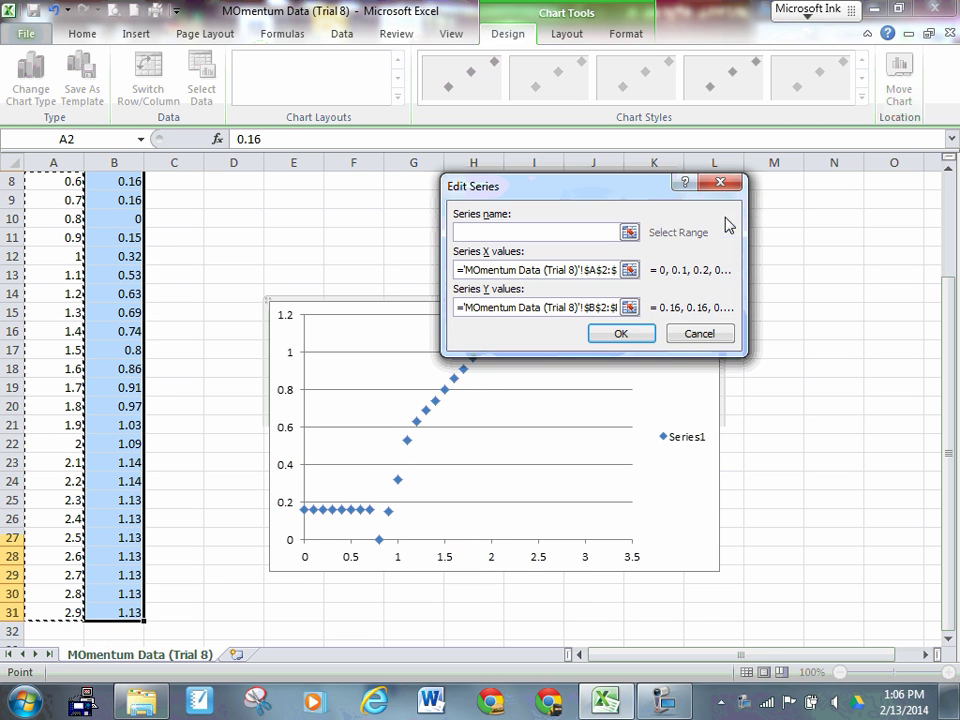
left_click(621, 335)
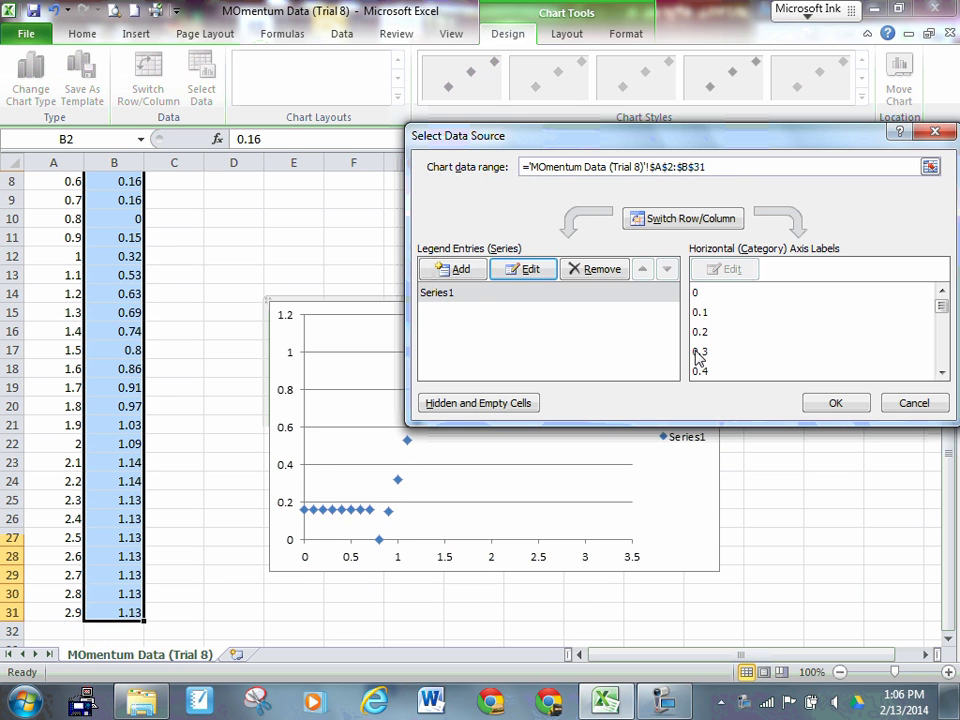
left_click(829, 401)
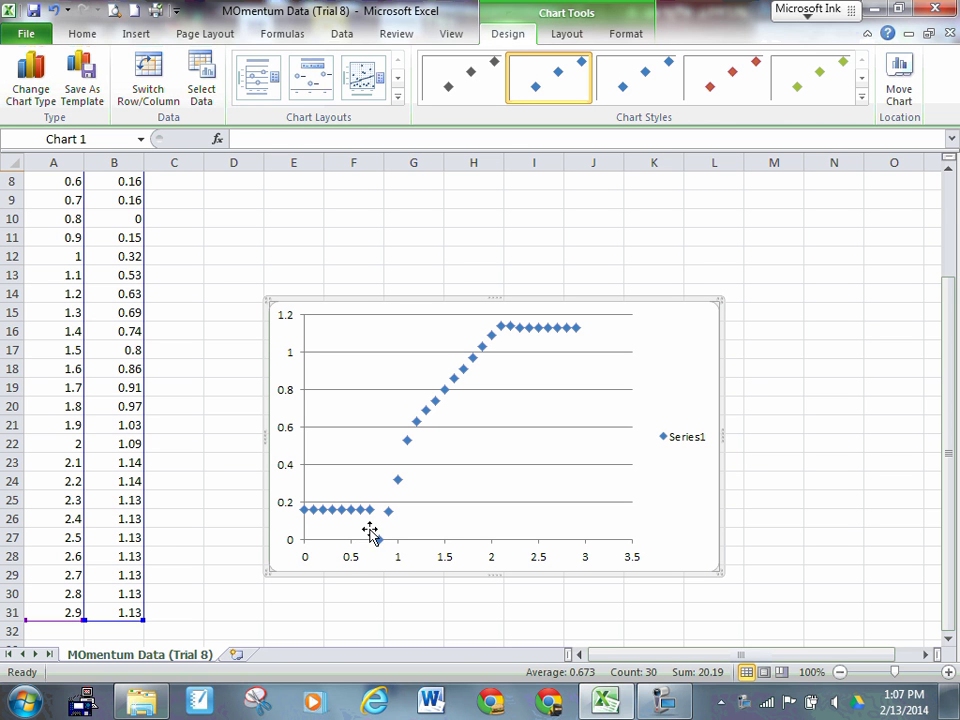
Clear the time and position data in A2:B9, before the motion starts at 0.8 s
mouse_move(371, 514)
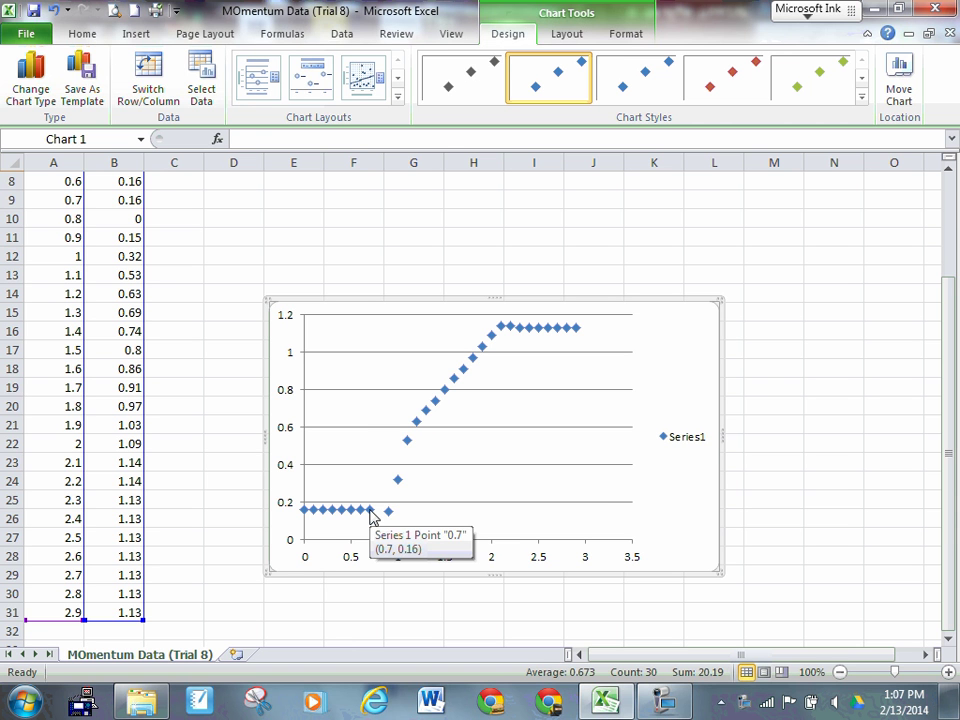
scroll(75, 315, "up", 3)
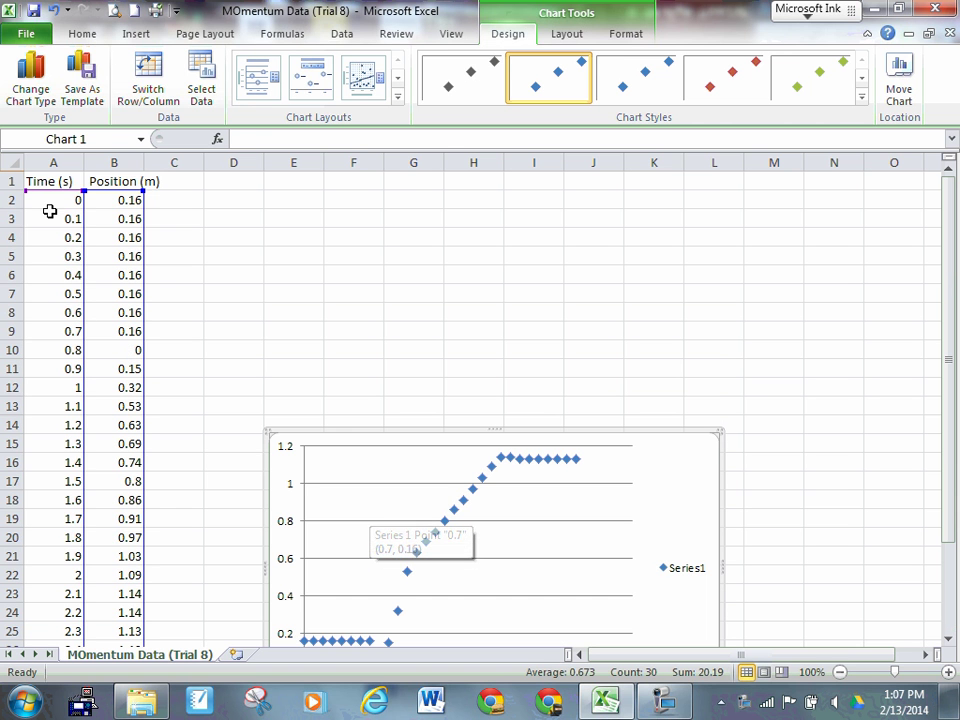
left_click_drag(58, 199, 119, 323)
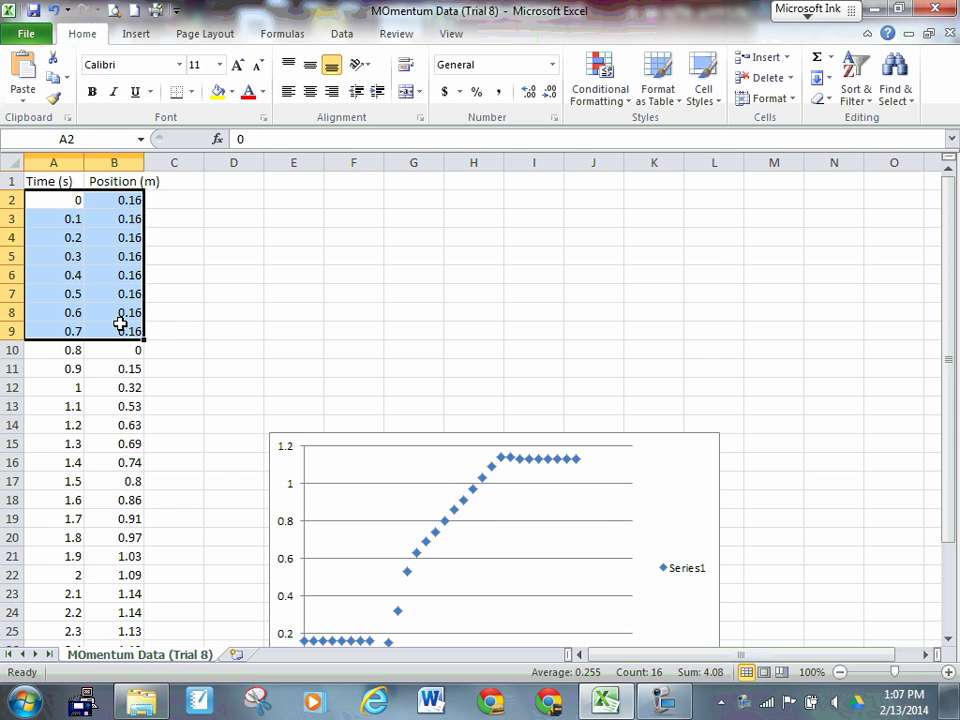
key("Delete")
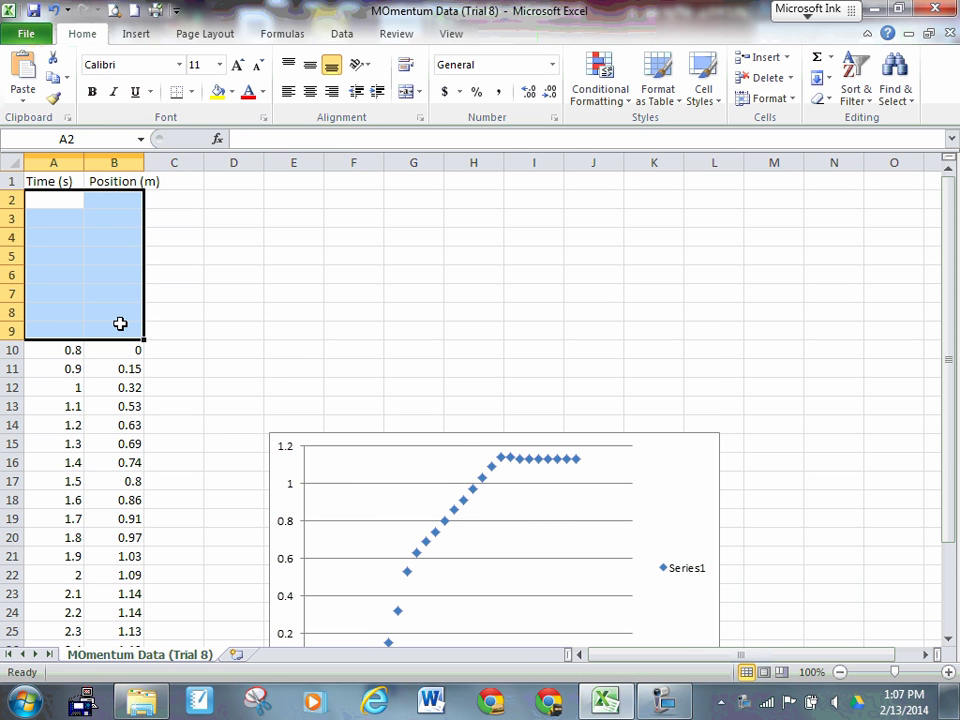
Clear the flat end of the time and position data in A24:B31, from 2.2 s onward
scroll(268, 369, "down", 3)
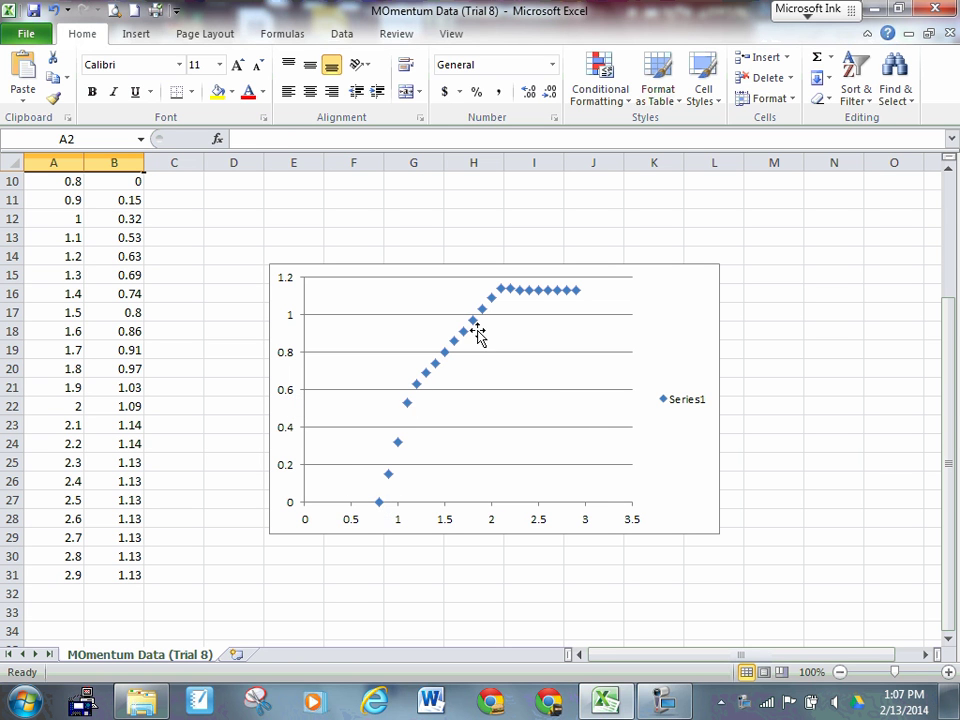
mouse_move(574, 285)
mouse_move(512, 292)
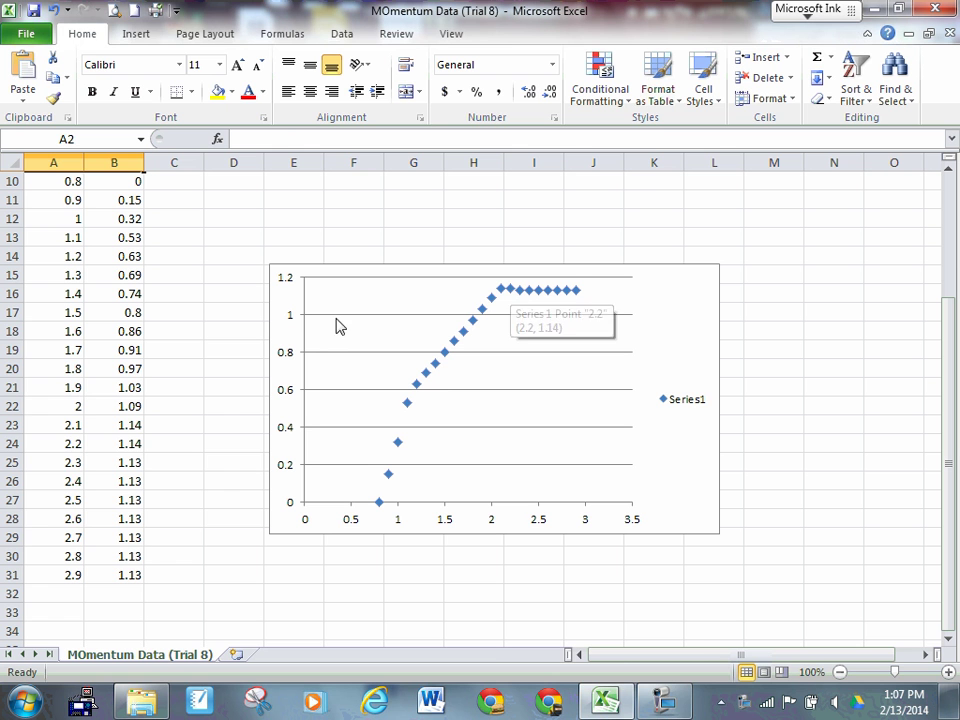
left_click_drag(75, 443, 136, 568)
key("Delete")
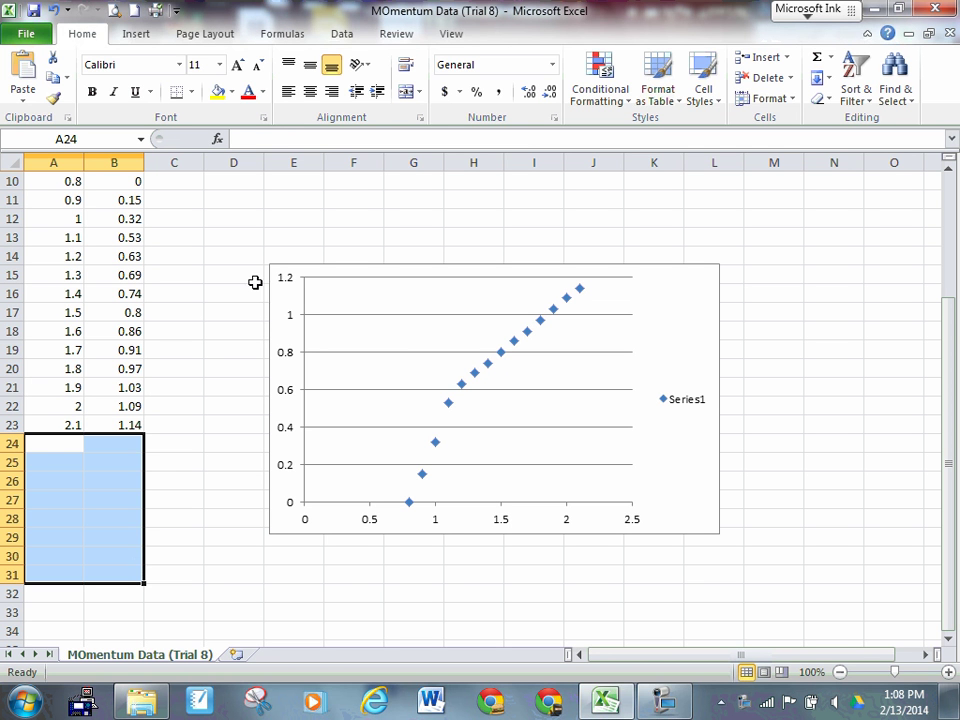
Apply the first chart layout, with chart title, axis titles and legend, and move the chart over columns H to O
double_click(688, 330)
left_click(661, 577)
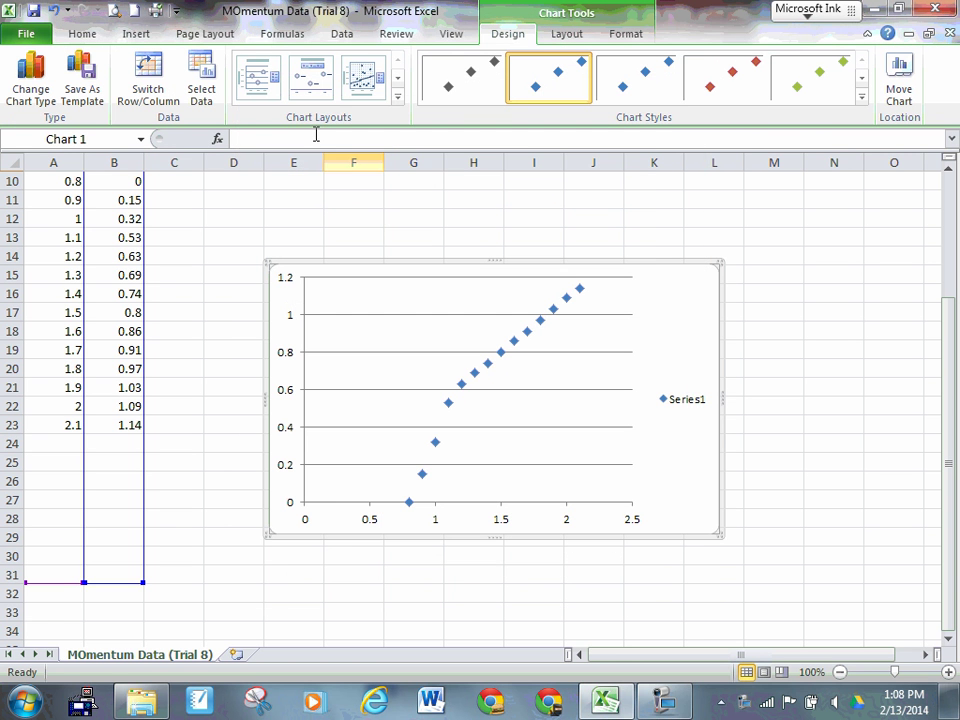
left_click(258, 88)
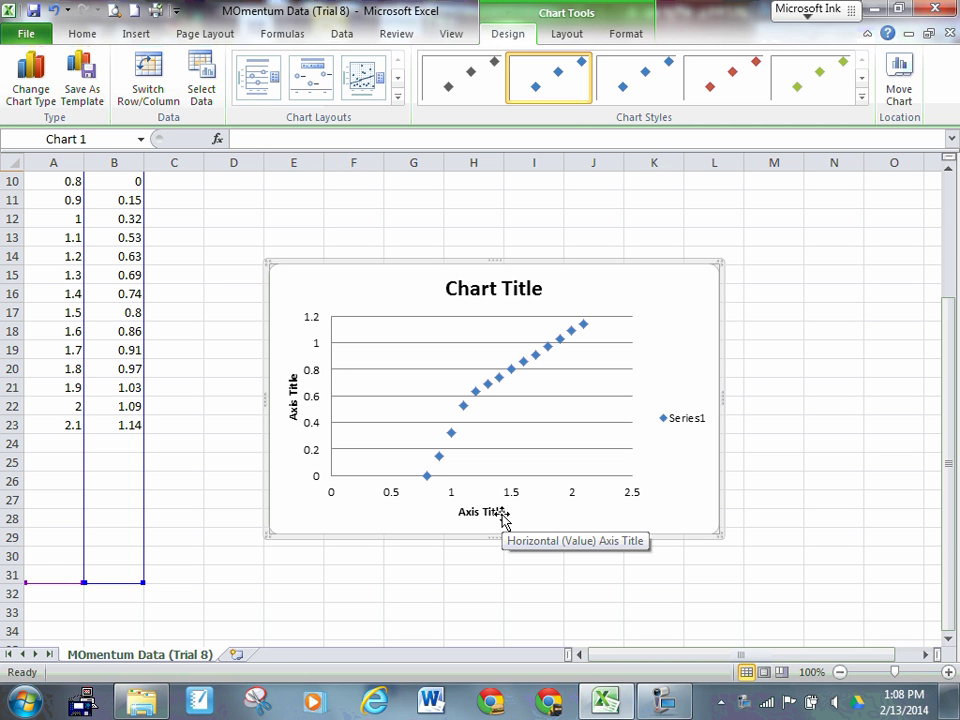
left_click_drag(646, 290, 834, 253)
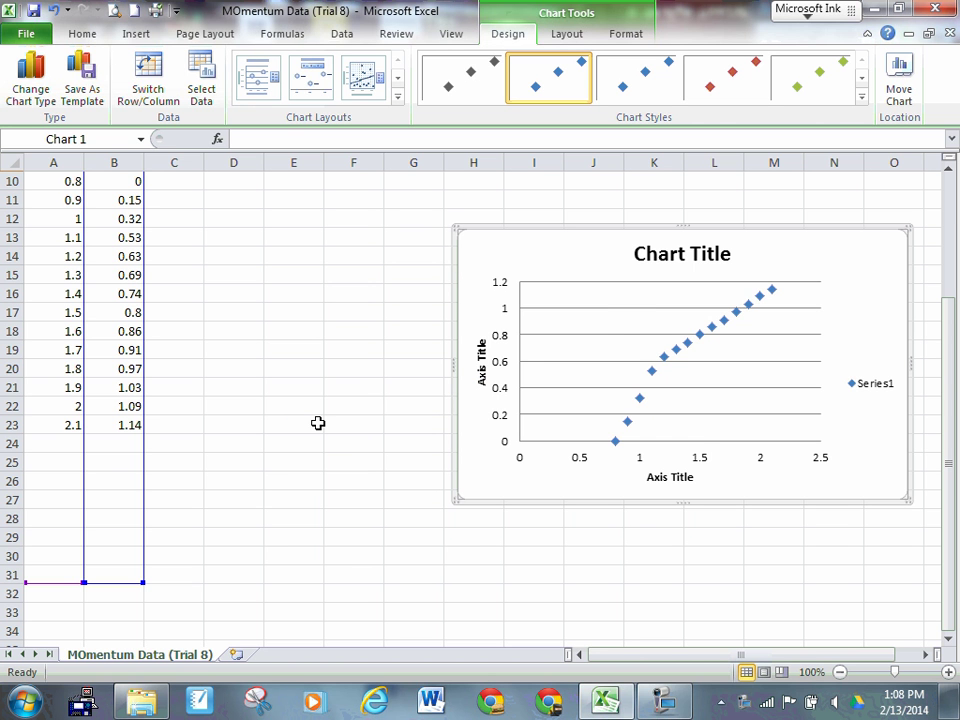
Copy the second motion segment, A14:B23, to D10 and clear the original cells so only 0.8 to 1.1 s stays charted
scroll(318, 423, "up", 2)
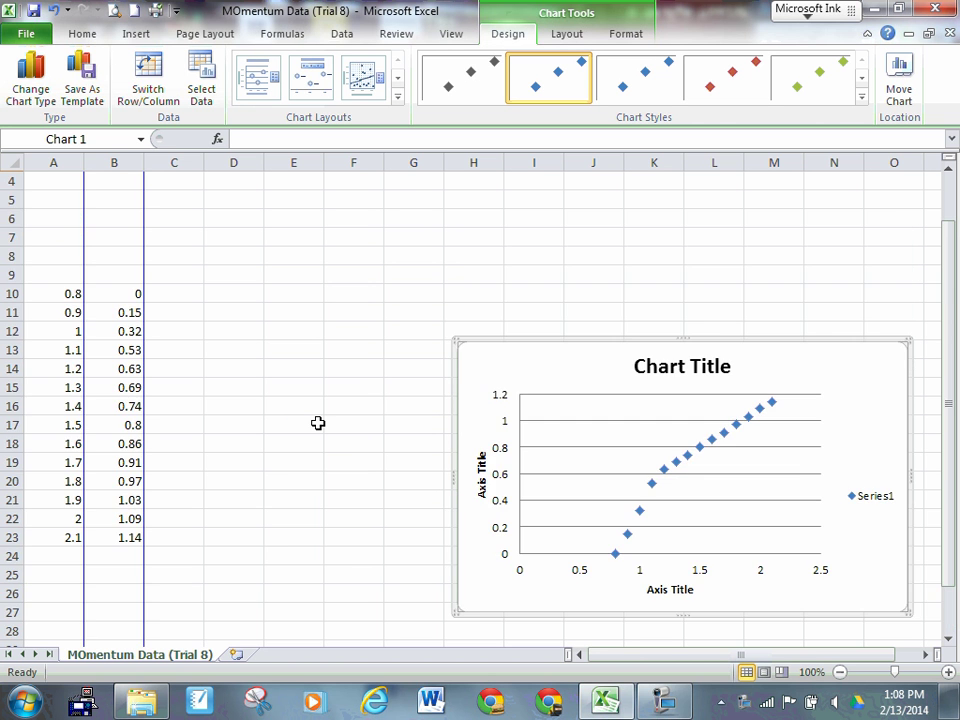
scroll(318, 423, "down", 1)
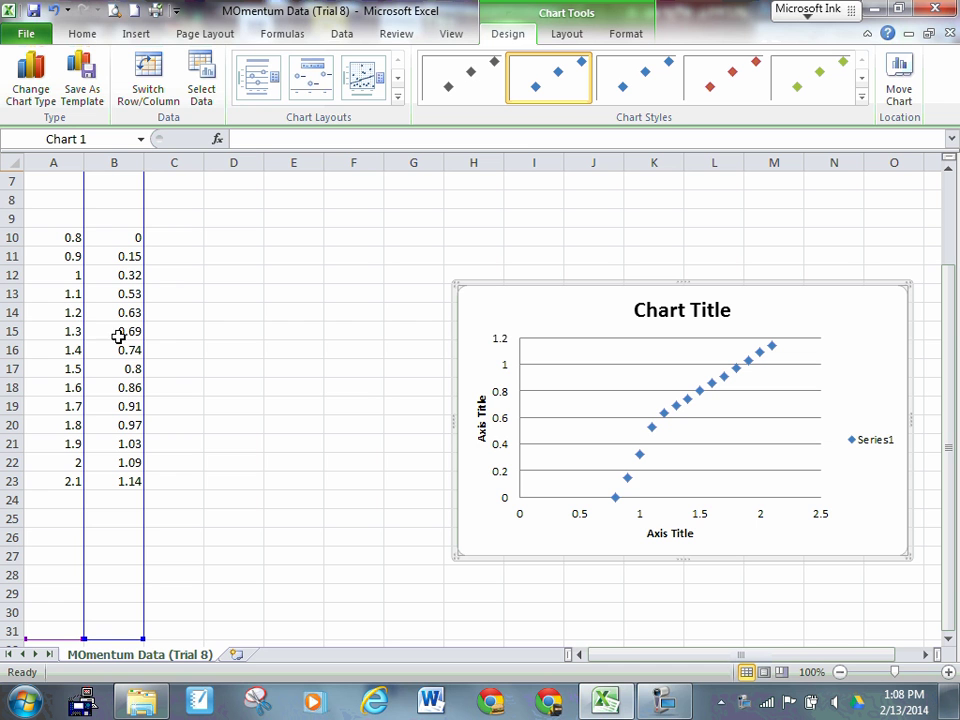
left_click_drag(600, 476, 606, 480)
mouse_move(654, 436)
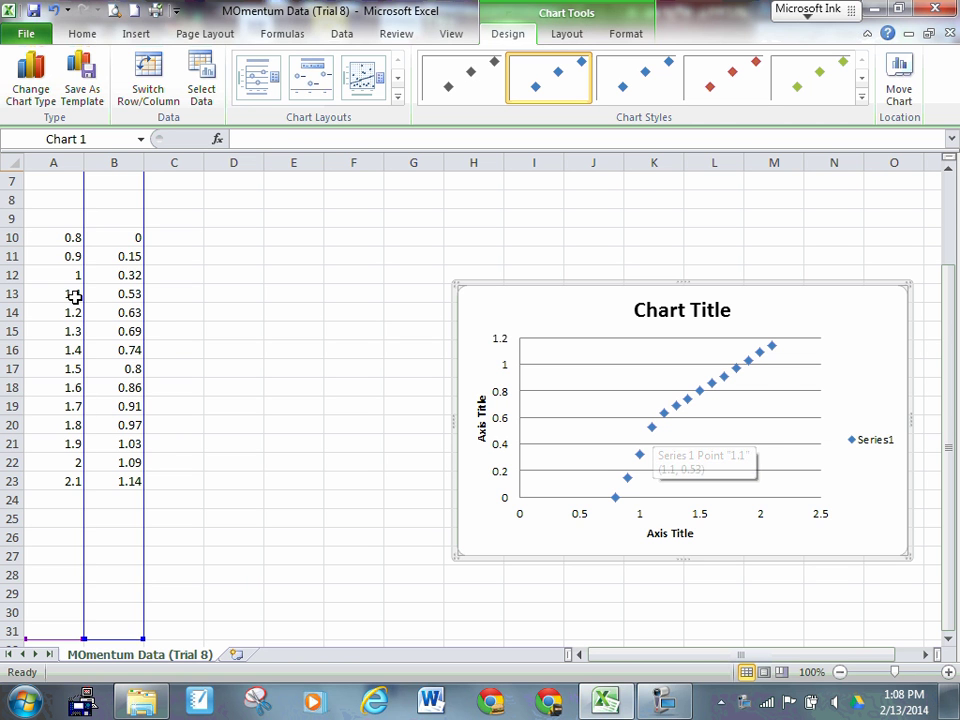
left_click_drag(78, 308, 125, 476)
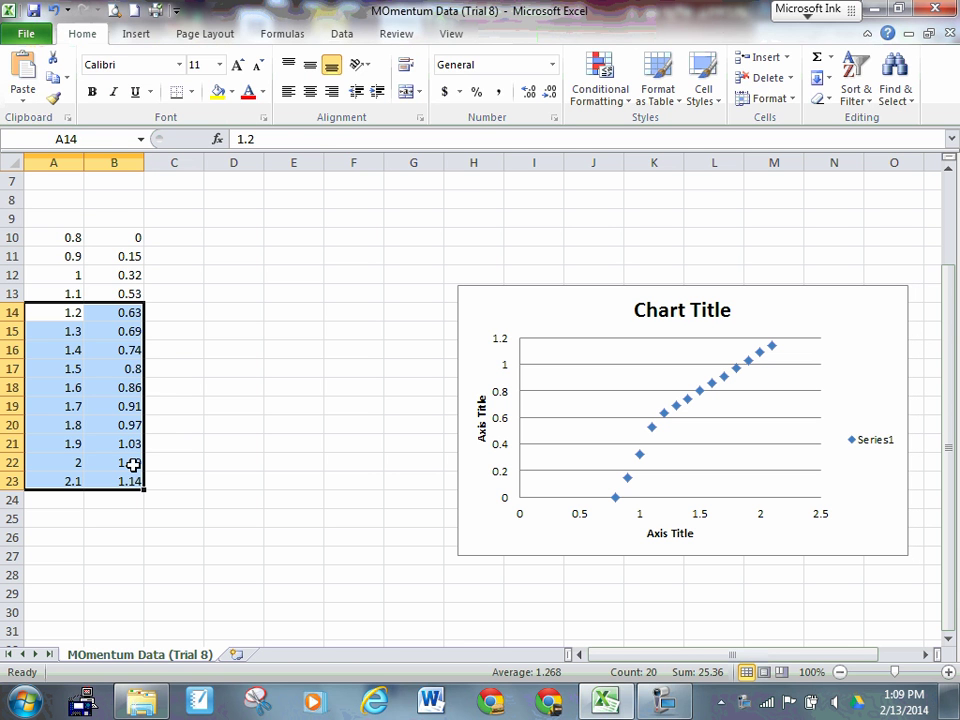
key("ctrl+c")
left_click(236, 236)
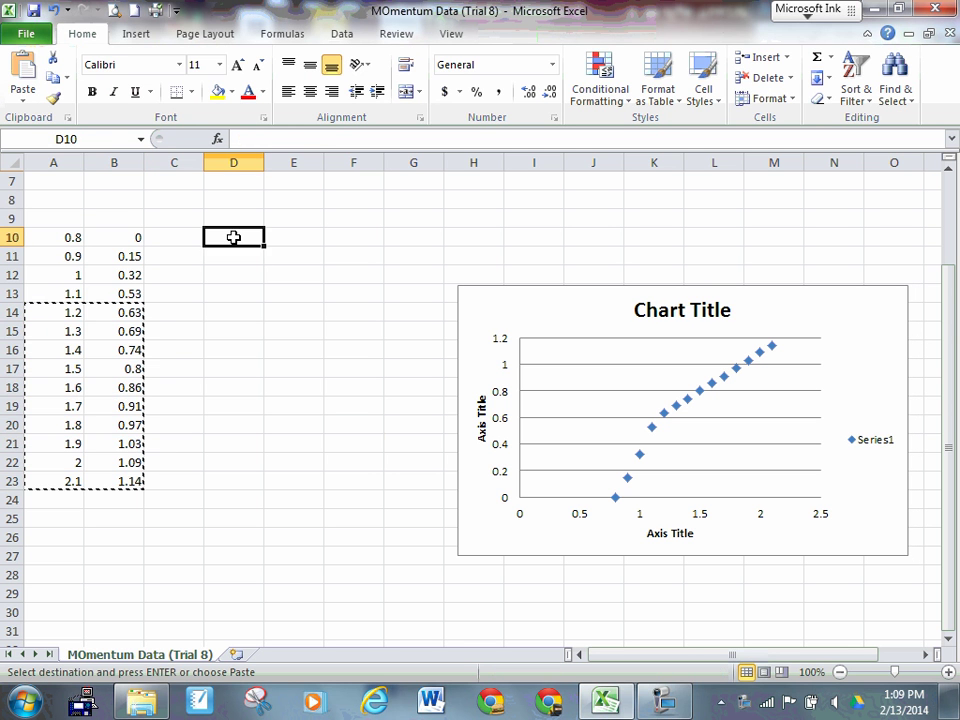
key("ctrl+v")
left_click_drag(77, 311, 134, 481)
key("Delete")
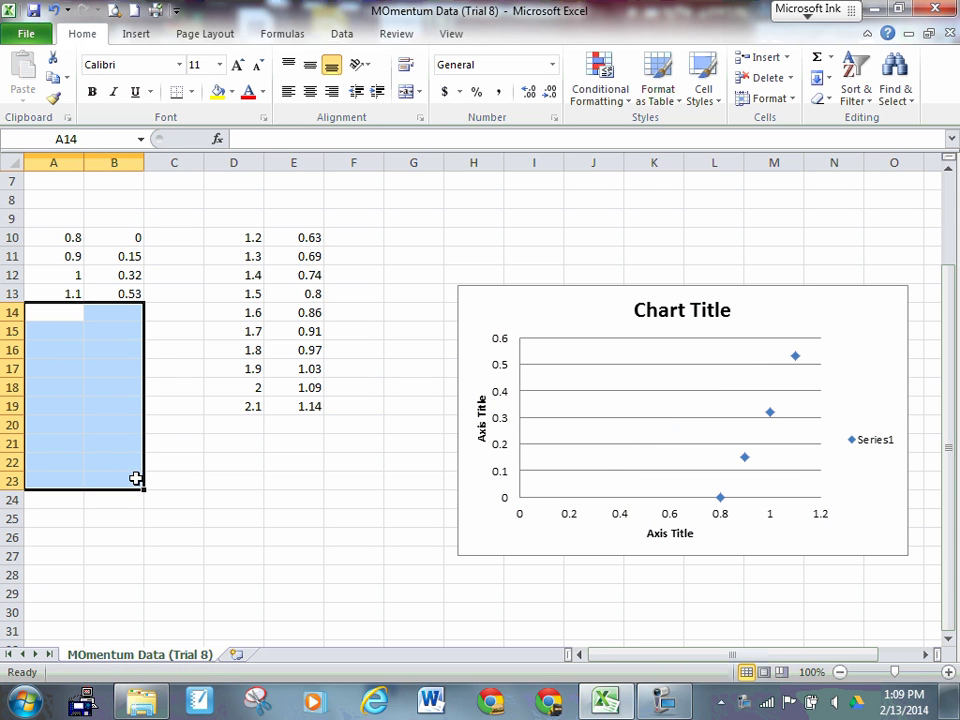
left_click(186, 446)
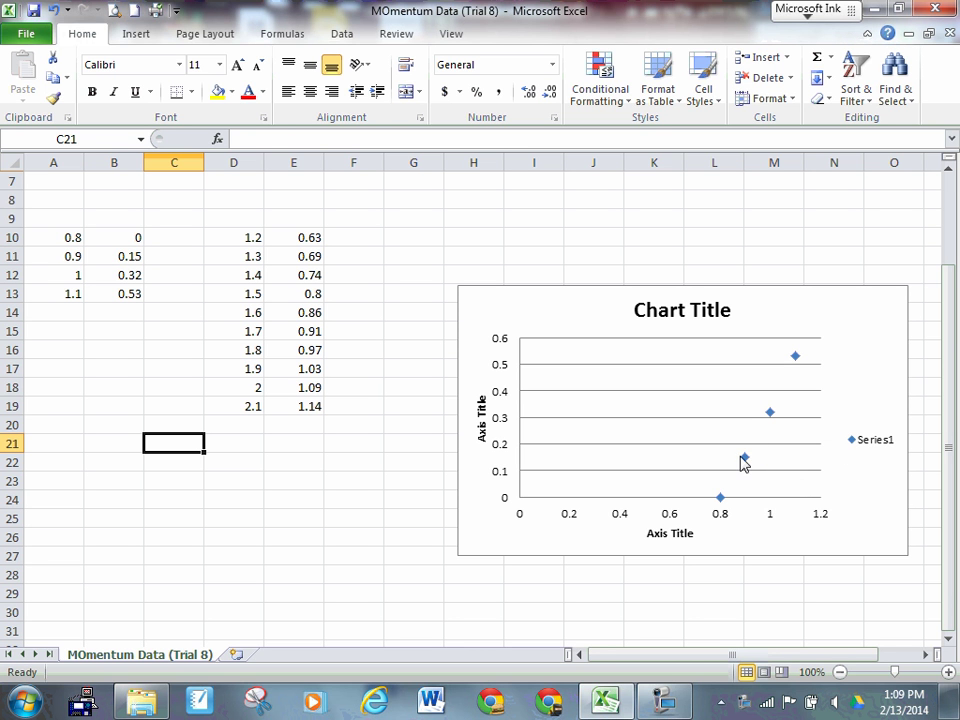
Add a linear trendline to the chart's data series and display its equation on the chart
left_click(745, 460)
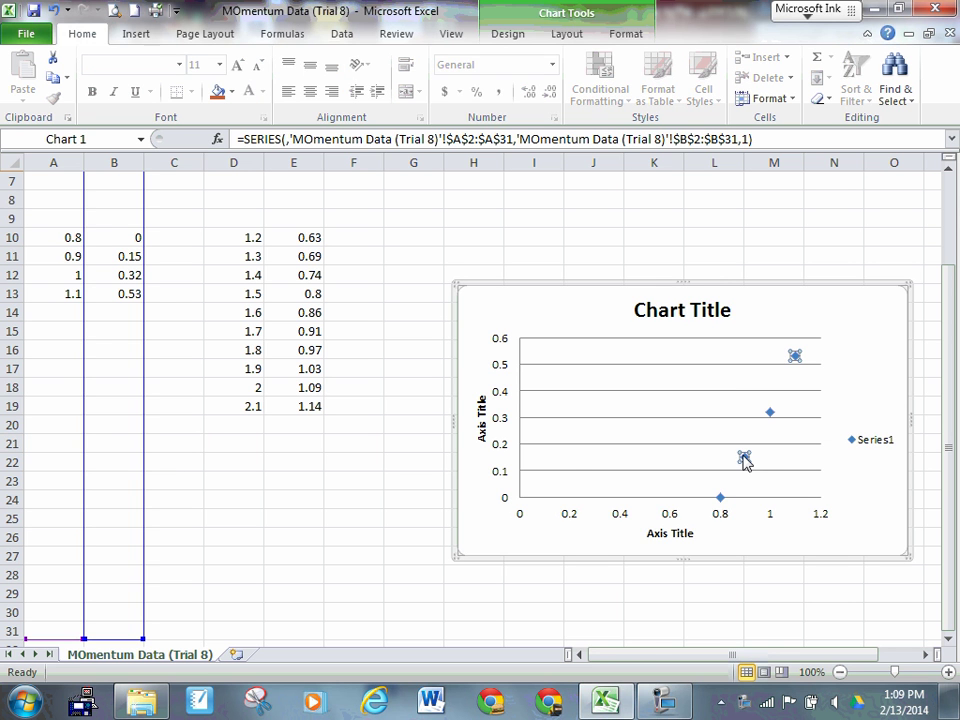
right_click(745, 460)
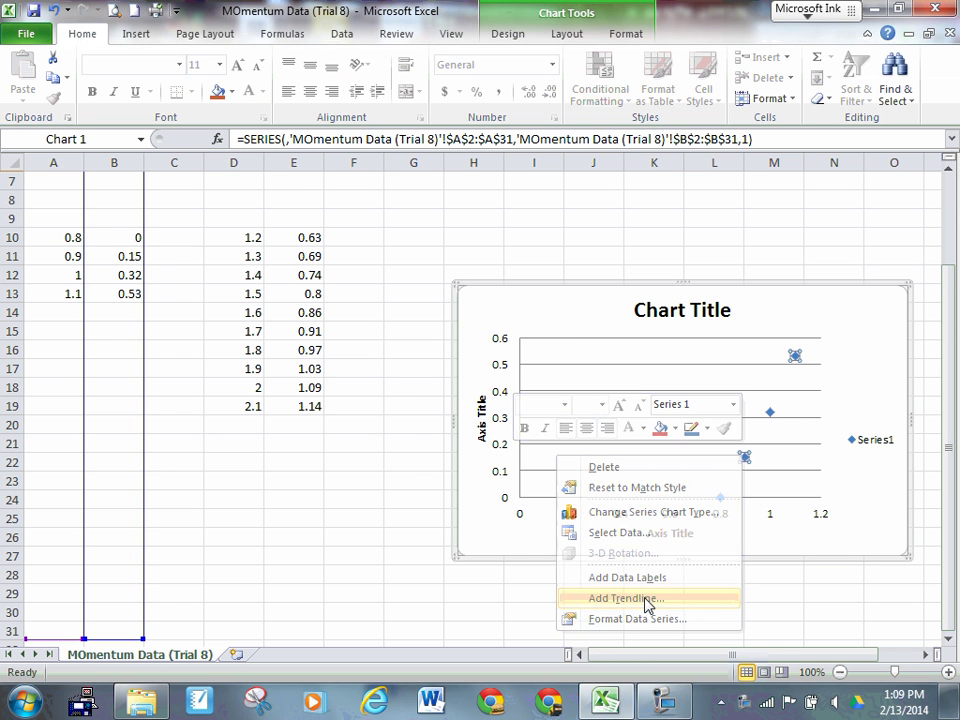
left_click(645, 598)
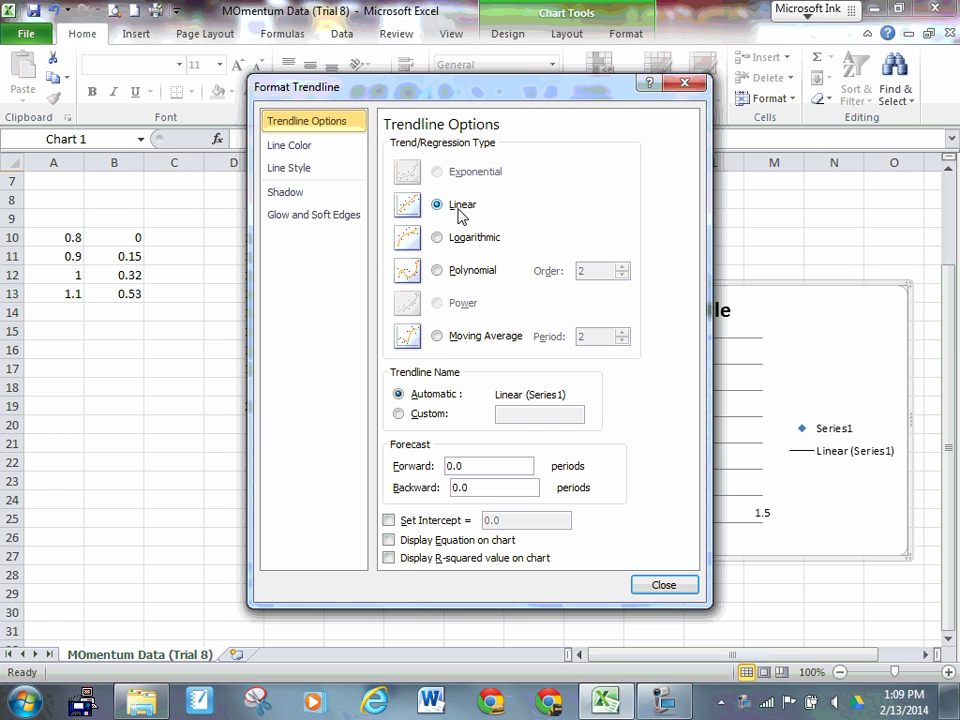
left_click(396, 541)
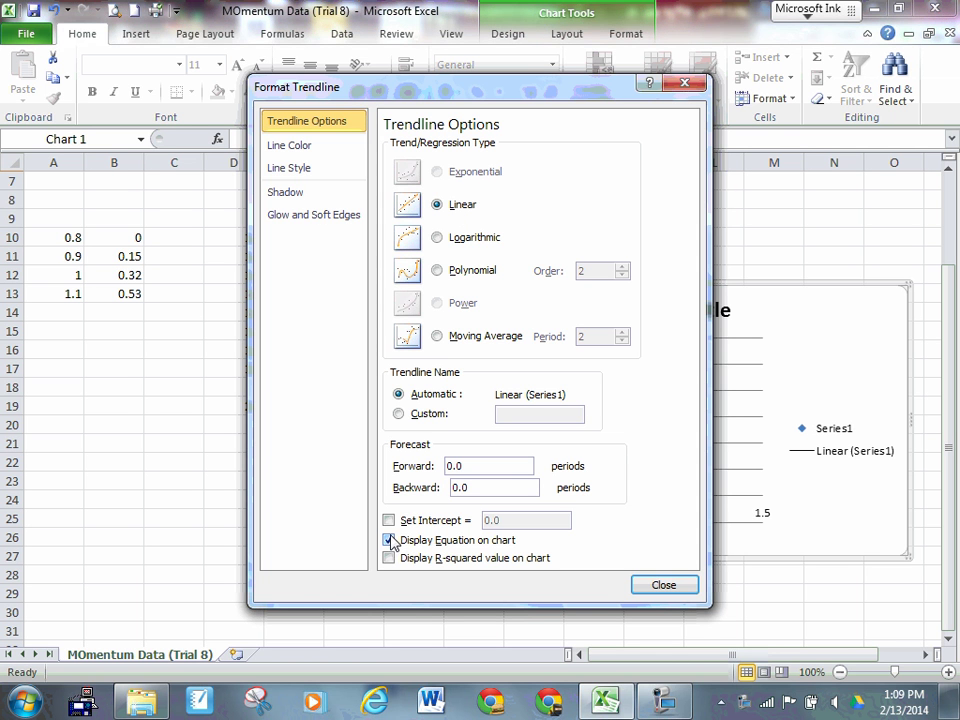
left_click(660, 584)
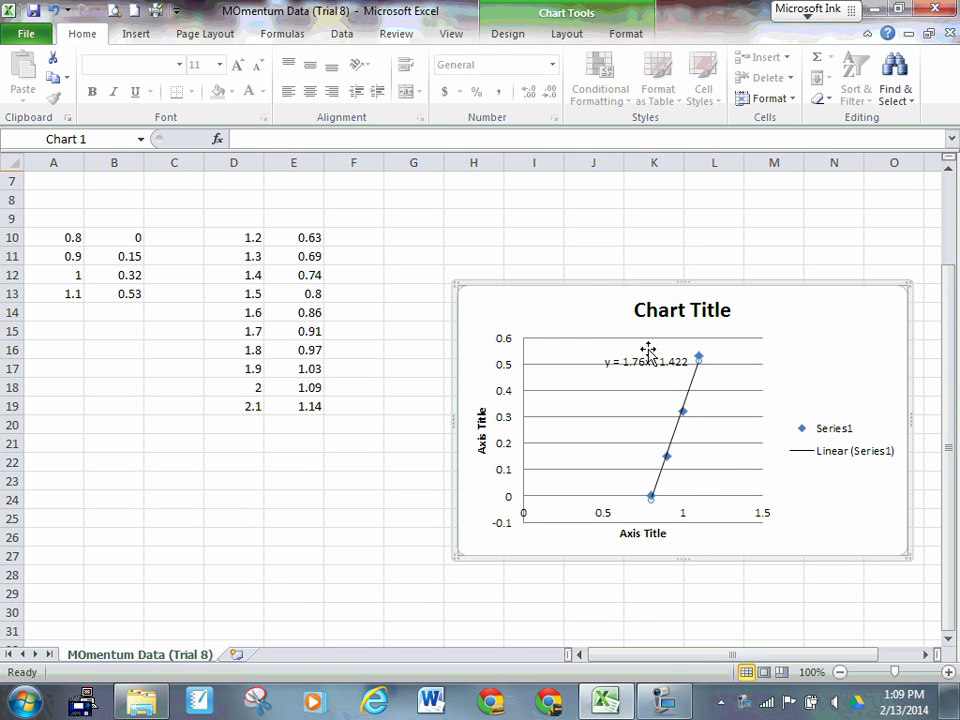
Move the trendline equation label out of the plot area to the empty space beside the chart title
left_click_drag(795, 308, 797, 314)
left_click(806, 336)
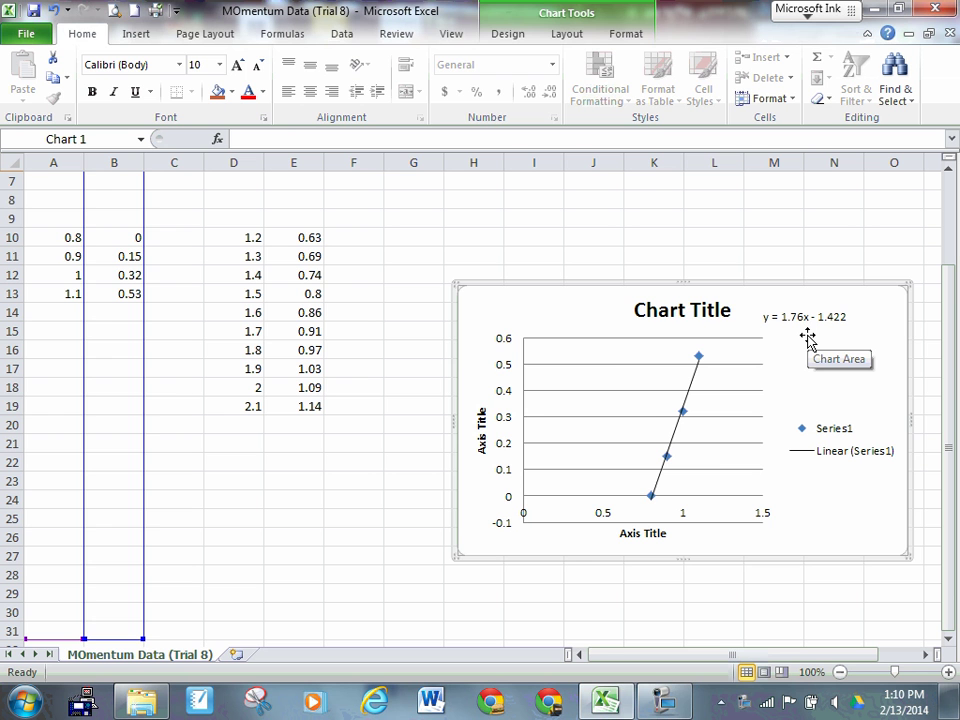
left_click(416, 408)
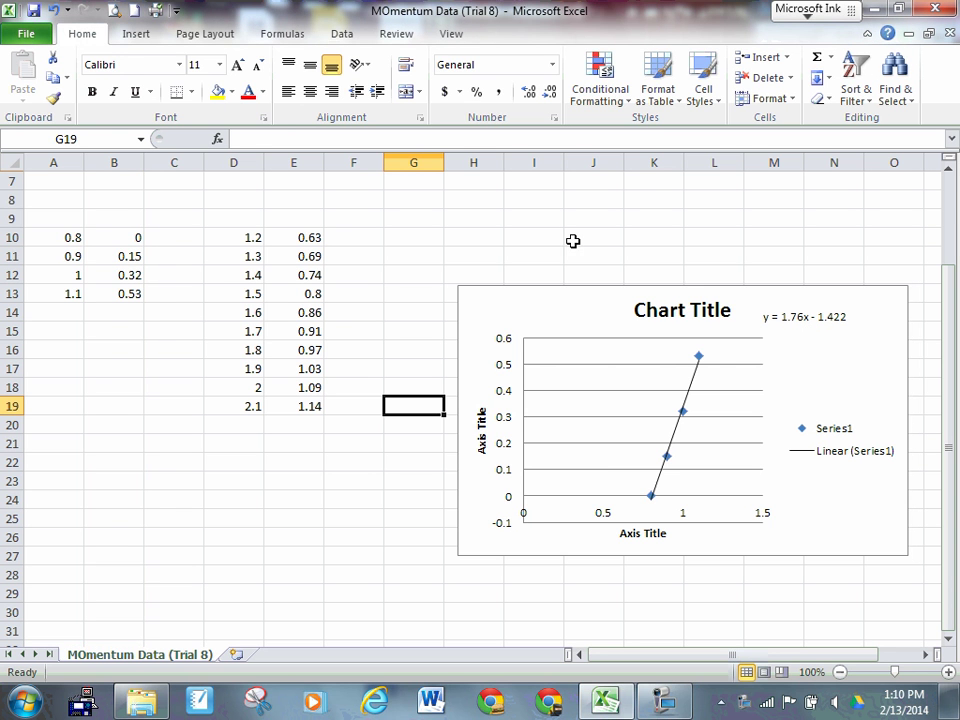
left_click(623, 302)
Insert a markers-only scatter chart from the second segment's position values in E10:E19
left_click_drag(318, 240, 300, 403)
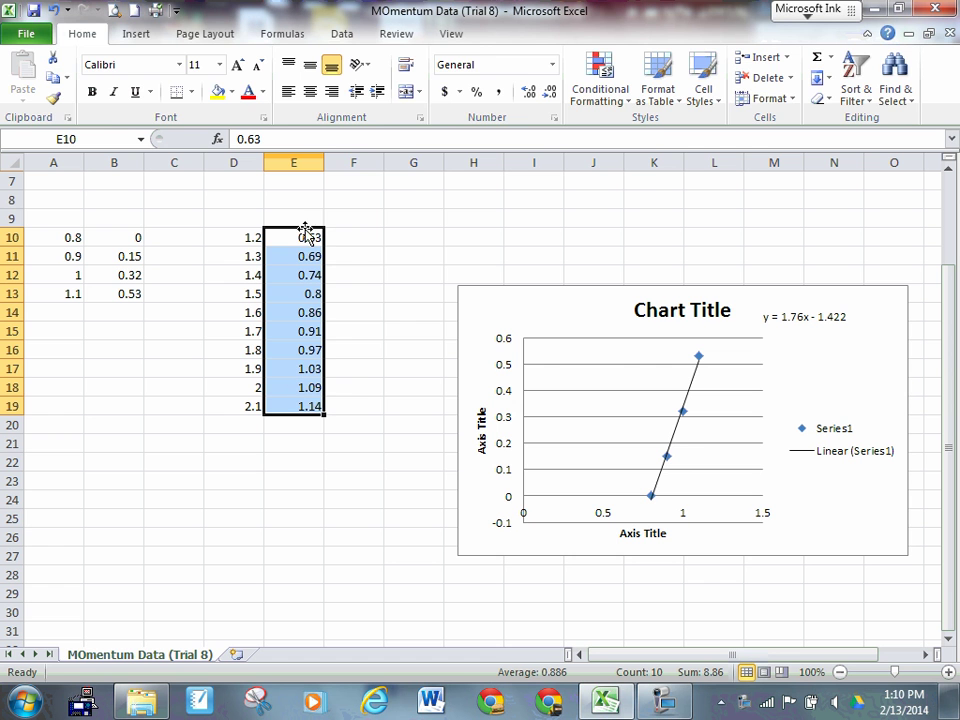
left_click(137, 36)
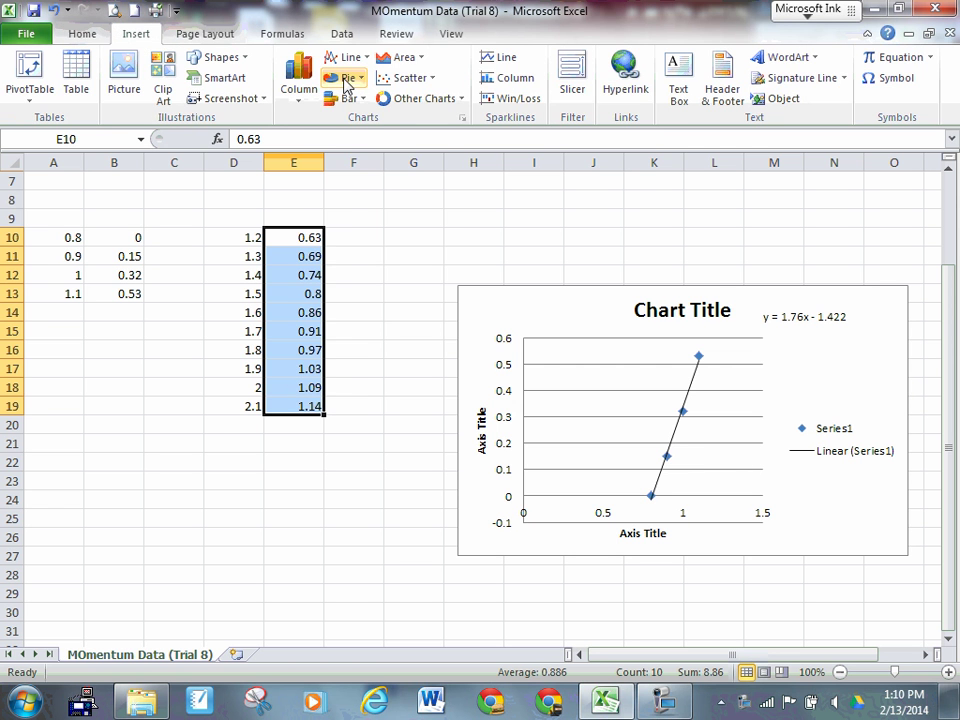
left_click(398, 79)
left_click(344, 138)
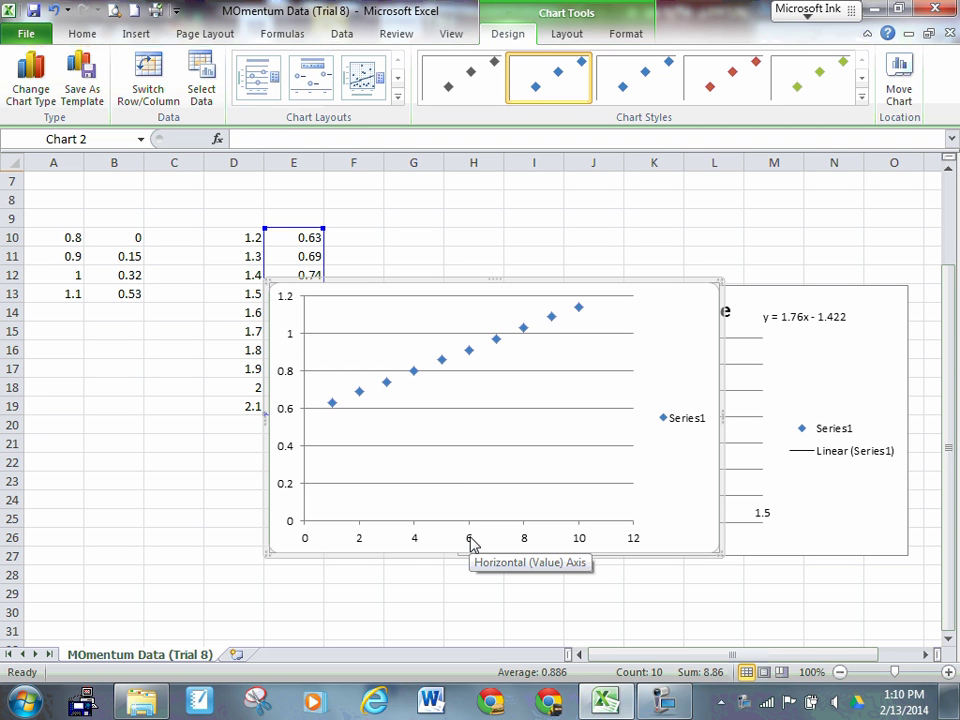
Set the new chart's series X values to the times in D10:D19
left_click(201, 82)
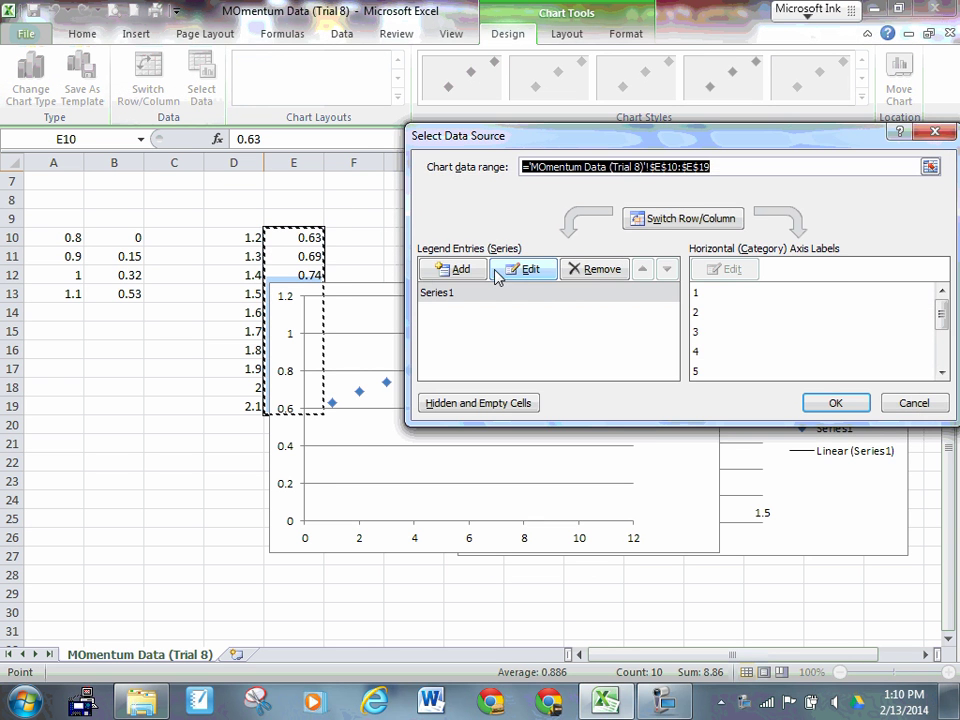
left_click(525, 269)
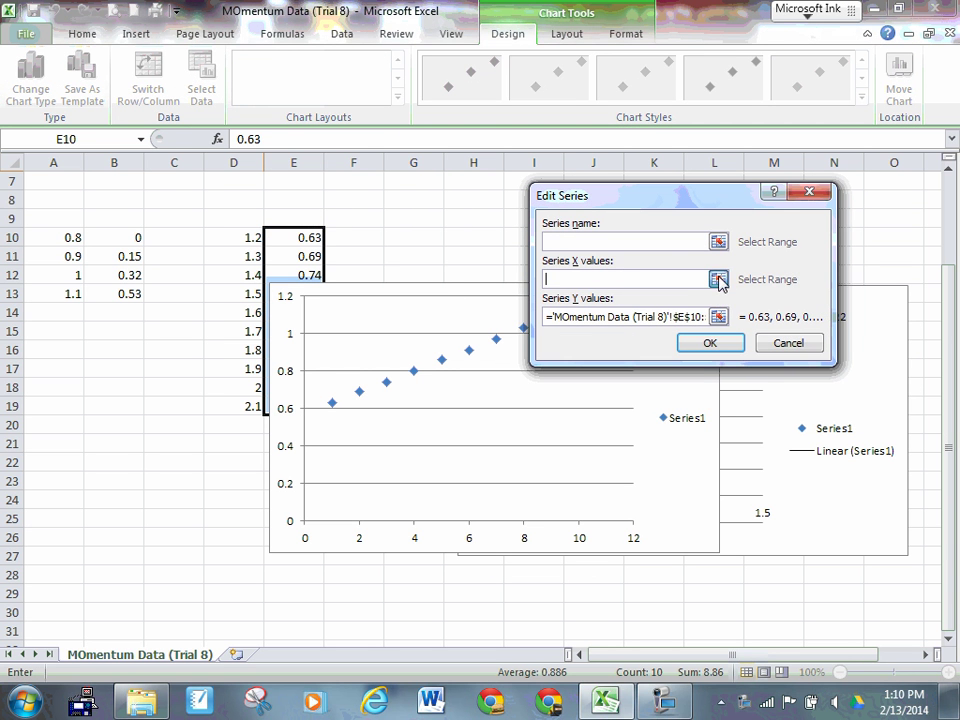
left_click(714, 280)
left_click_drag(253, 240, 252, 401)
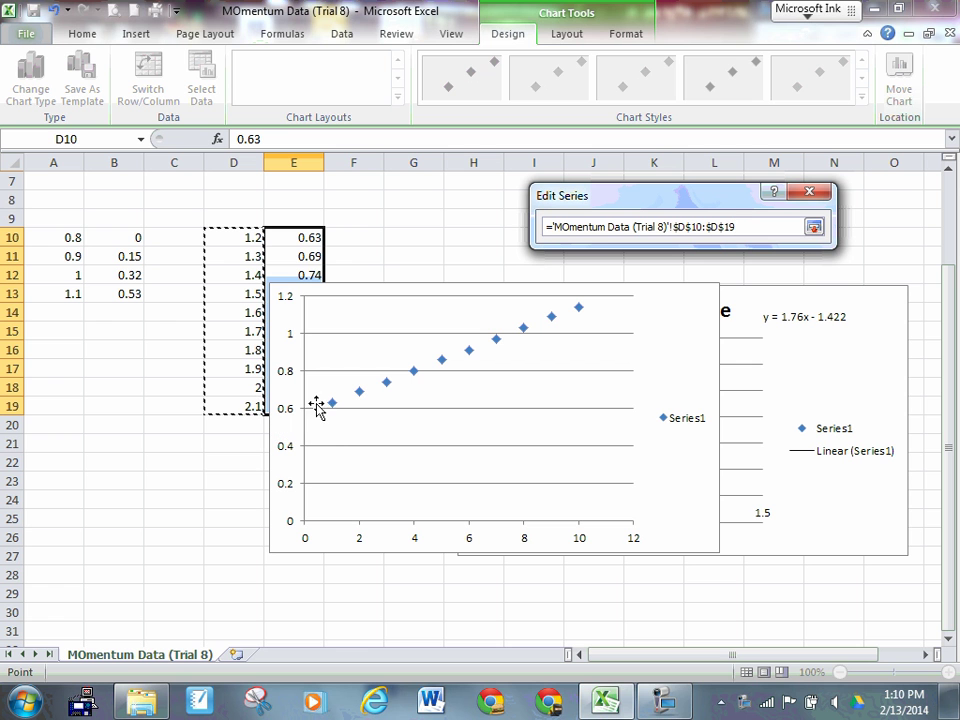
left_click(814, 230)
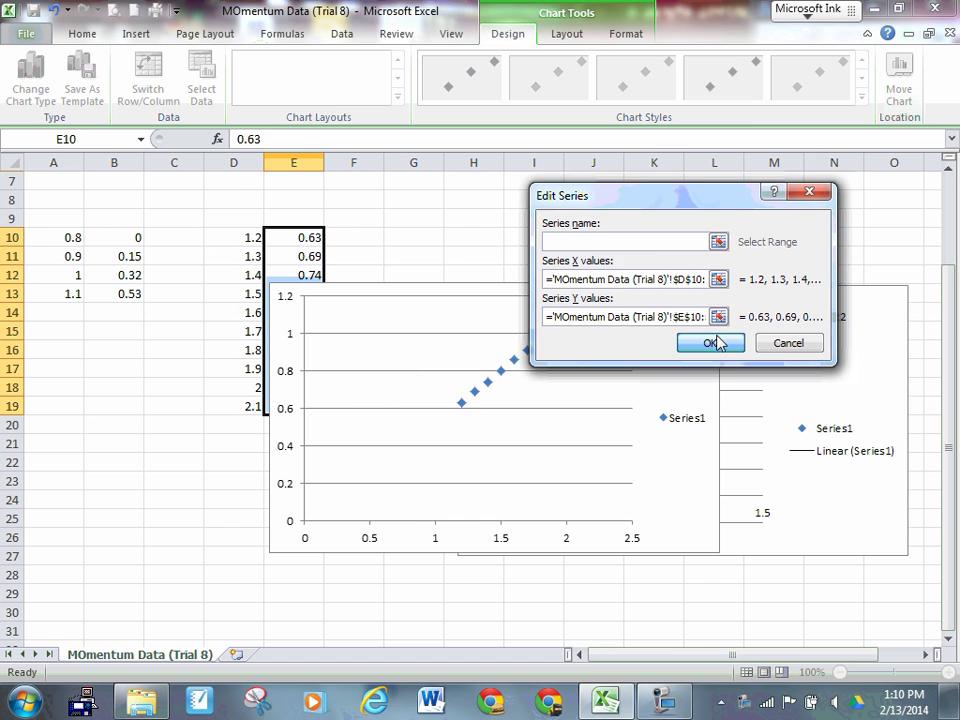
left_click(711, 341)
left_click(835, 395)
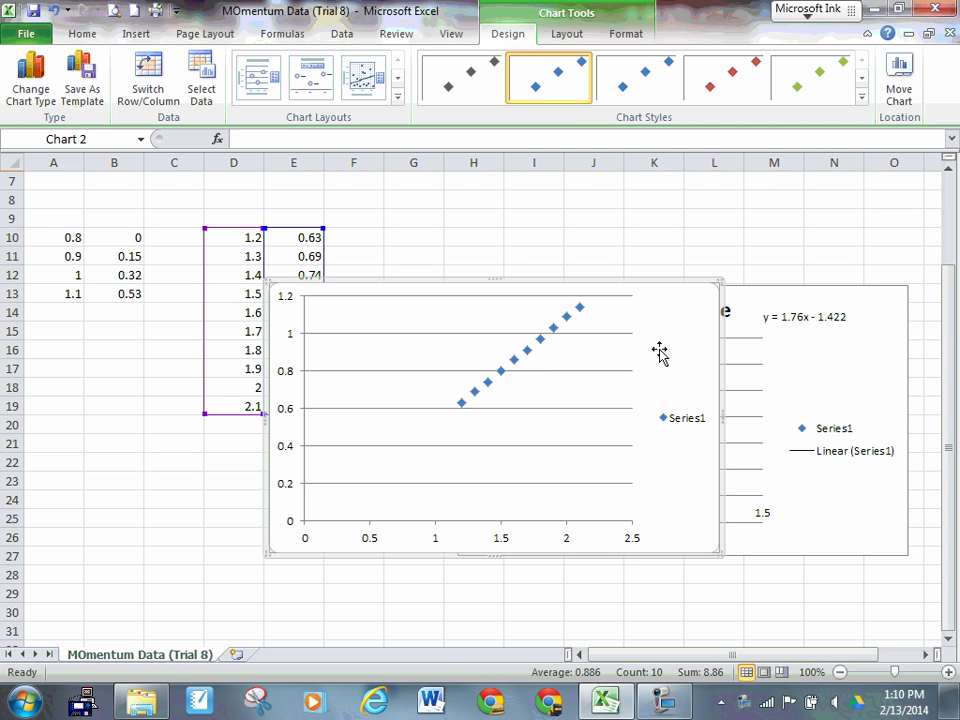
Apply the first chart layout to the new chart and add a linear trendline with its equation displayed on the chart
left_click(257, 78)
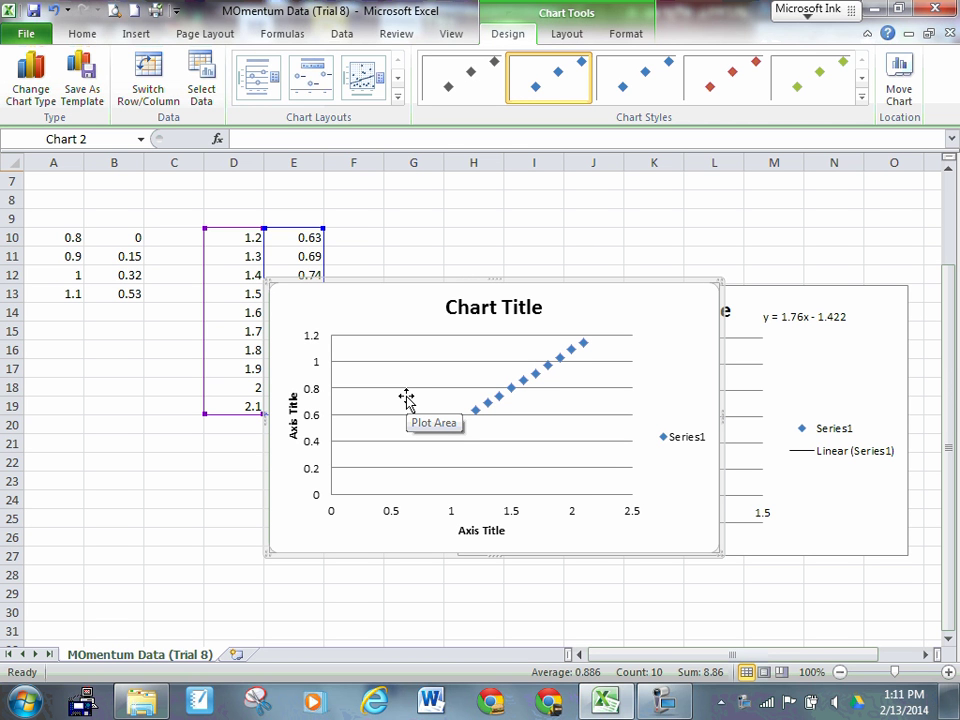
left_click(514, 386)
right_click(514, 386)
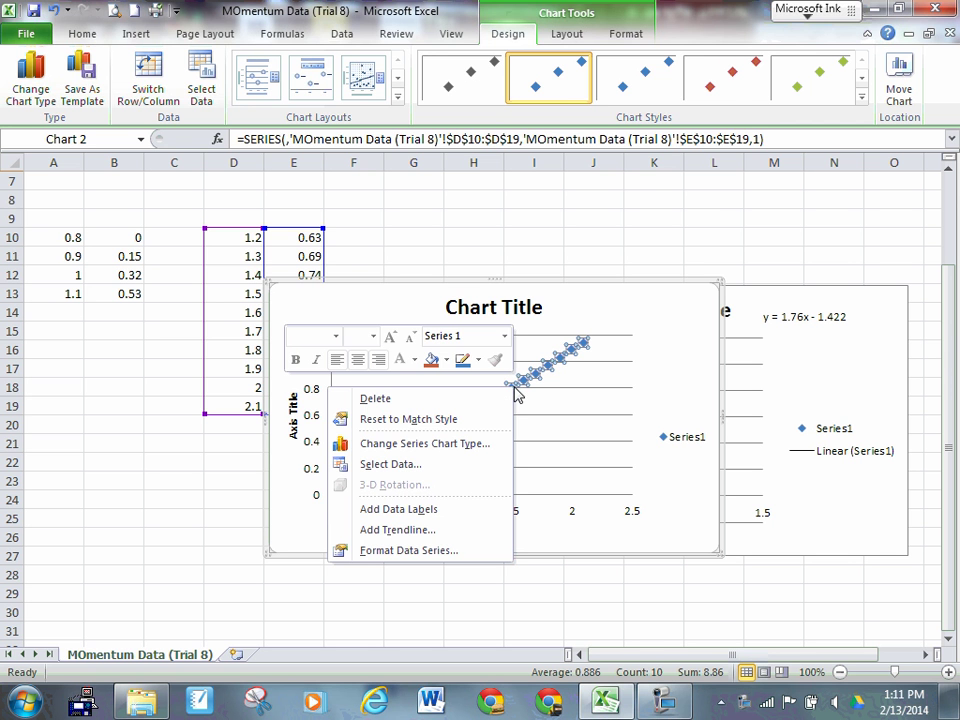
left_click(437, 530)
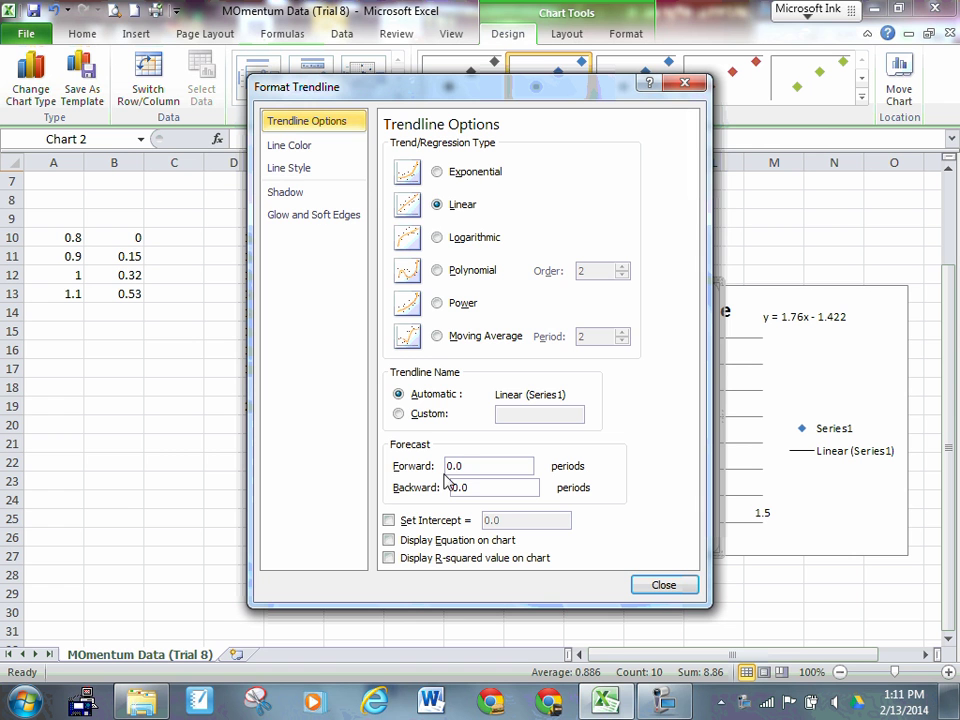
left_click(405, 540)
left_click(668, 588)
Place the new trendline equation outside the plot area above the legend, and move the second chart to uncover the first chart's plotted points
left_click_drag(480, 354, 627, 331)
left_click_drag(578, 305, 400, 314)
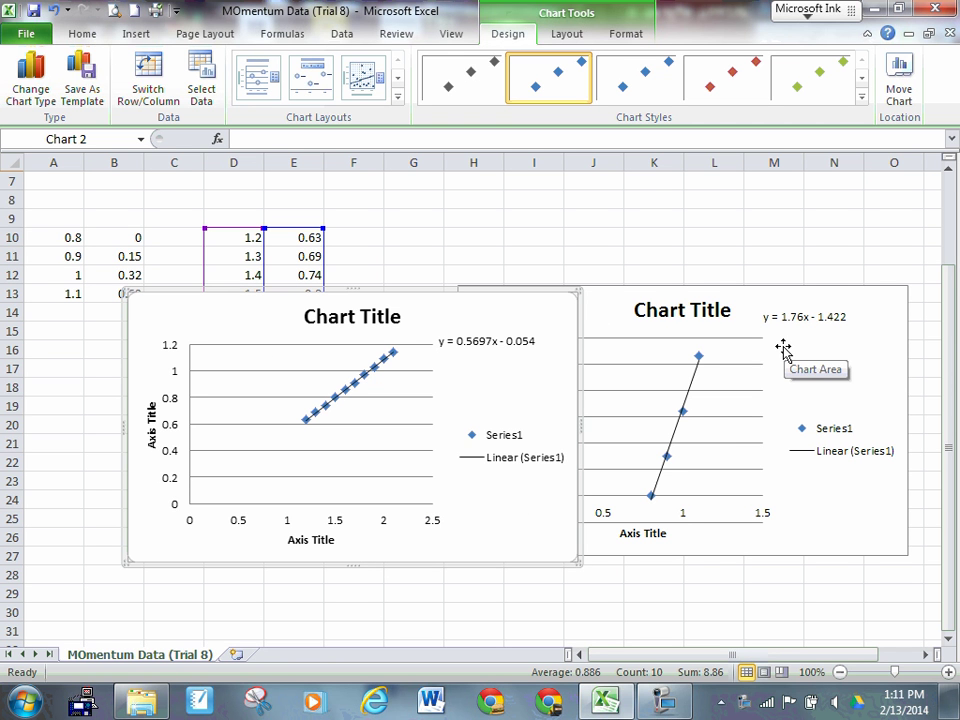